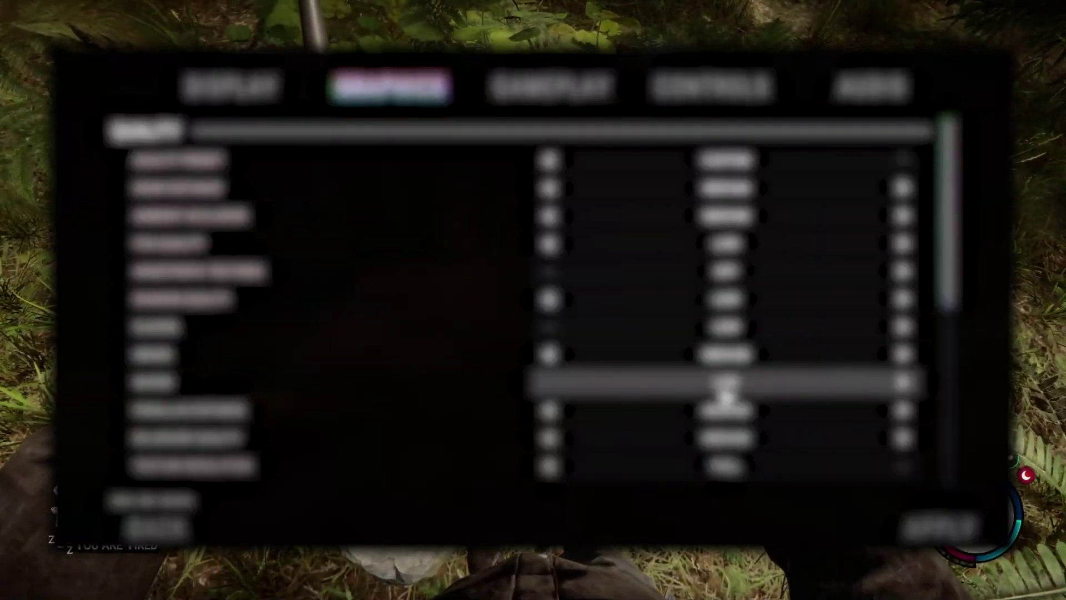
pyautogui.press('q')
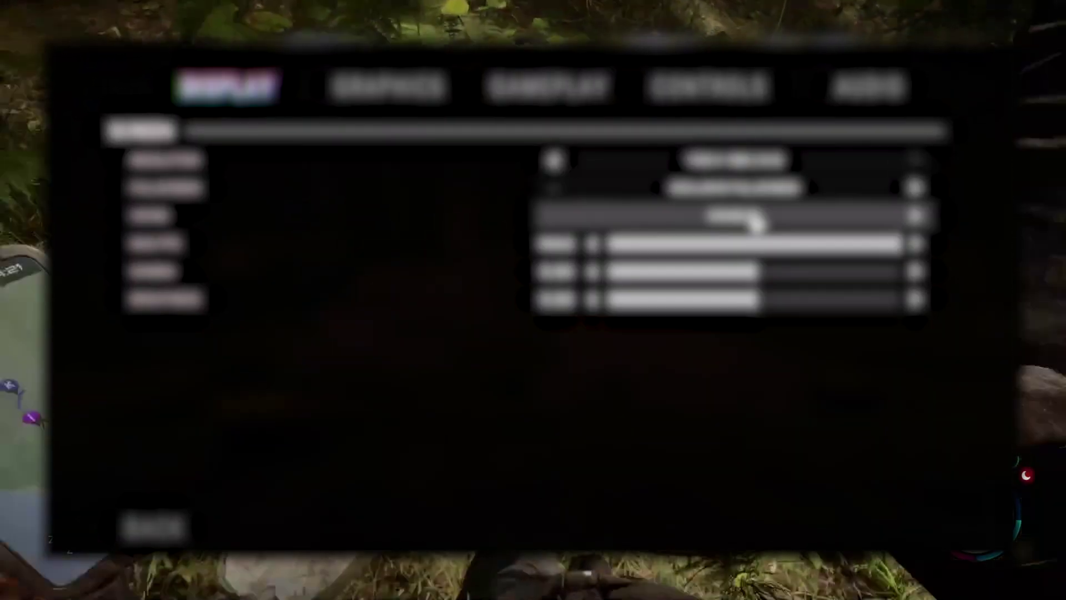
pyautogui.press('Escape')
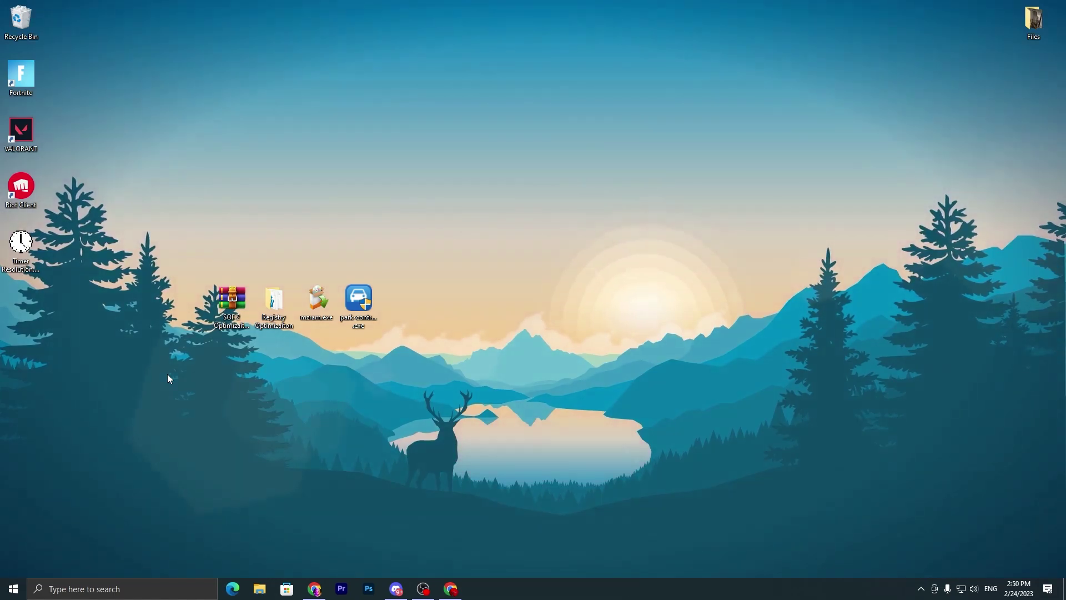
# Switch to Chrome and open the uptopacks.com post on Son of Forest 2 best settings to boost FPS.
pyautogui.click(227, 294)
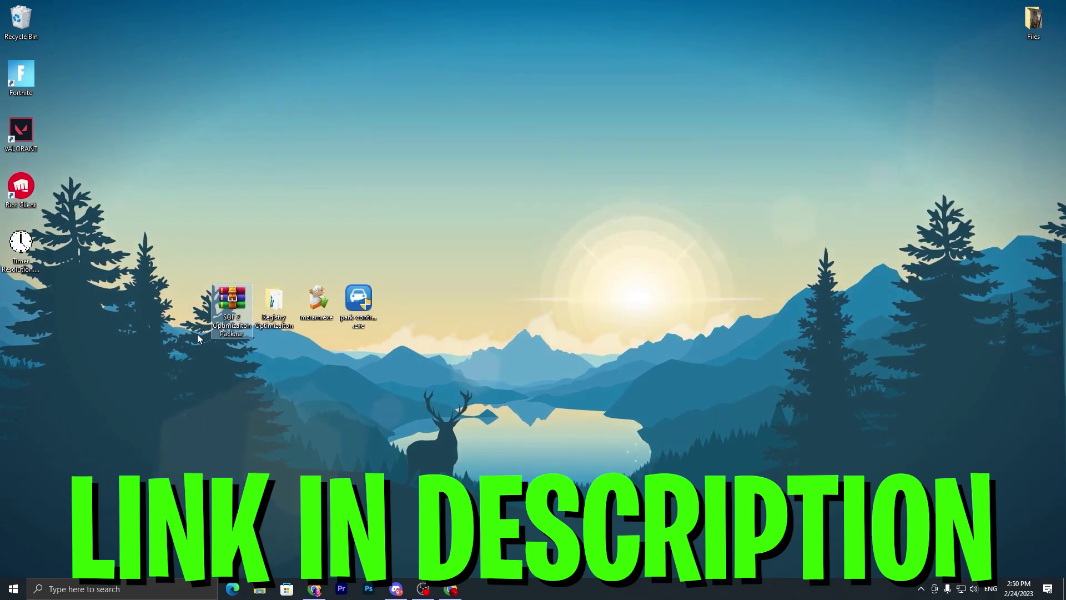
pyautogui.click(452, 589)
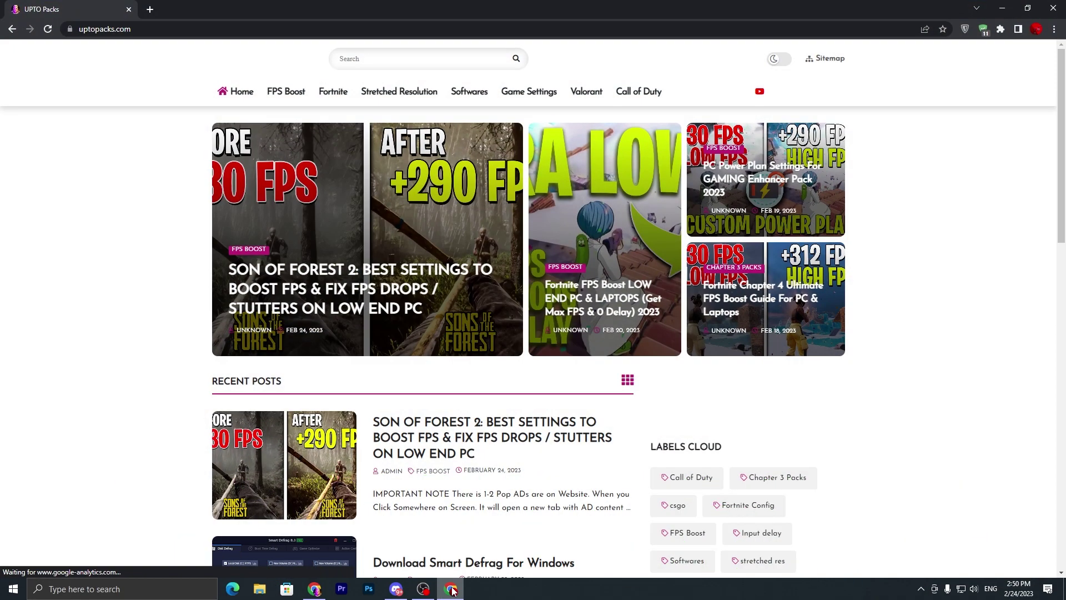
pyautogui.click(363, 59)
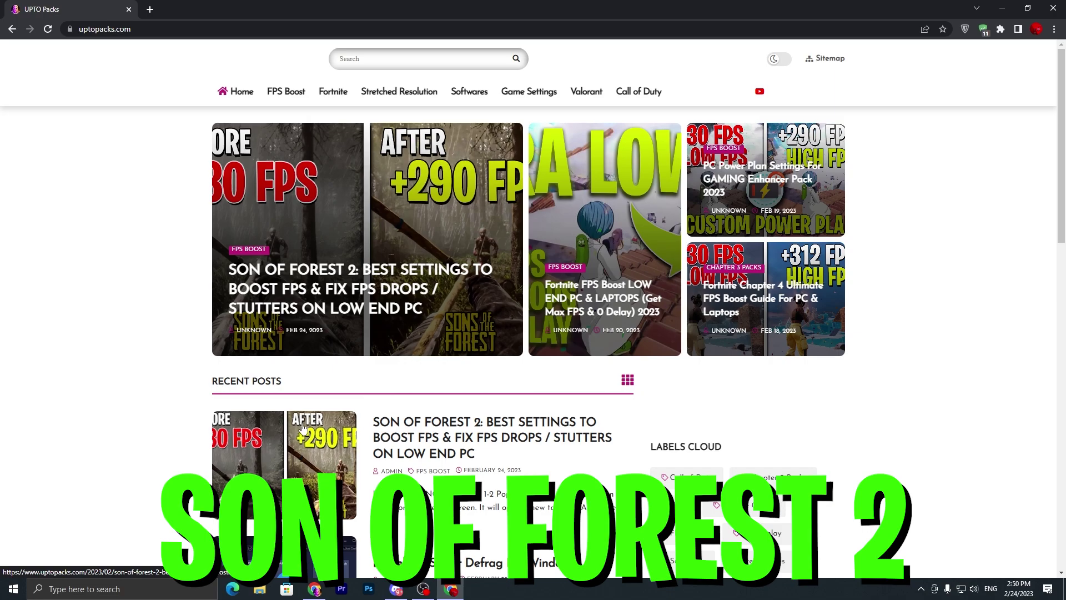
pyautogui.click(412, 439)
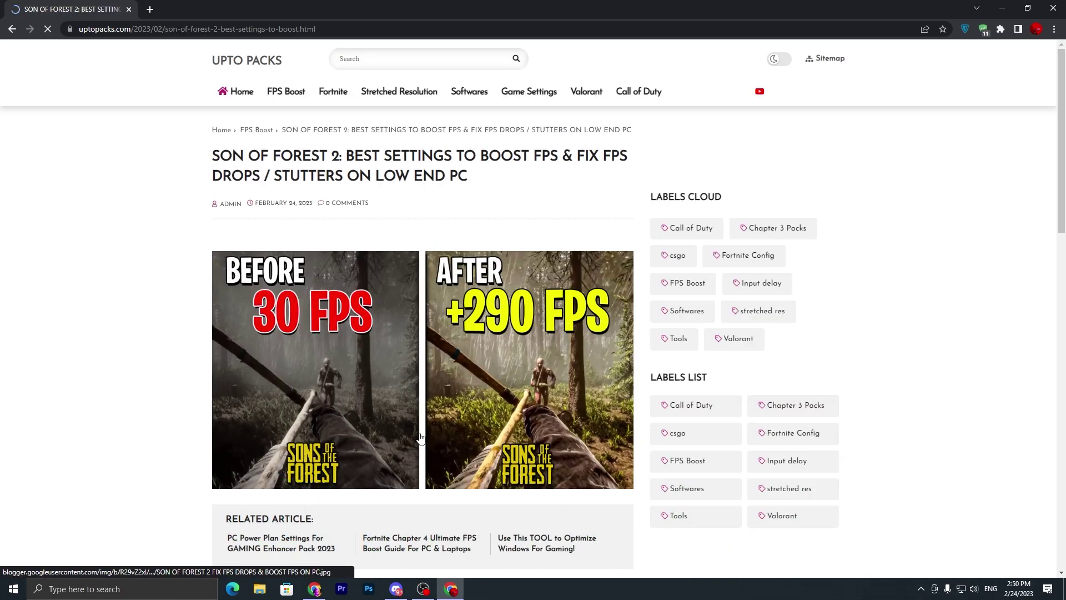
# Follow the post's pack link, complete the YouTube subscribe action to unlock it, and download SOF 2 Optimizaiton Pack.rar from MediaFire.
pyautogui.scroll(-8, 491, 406)
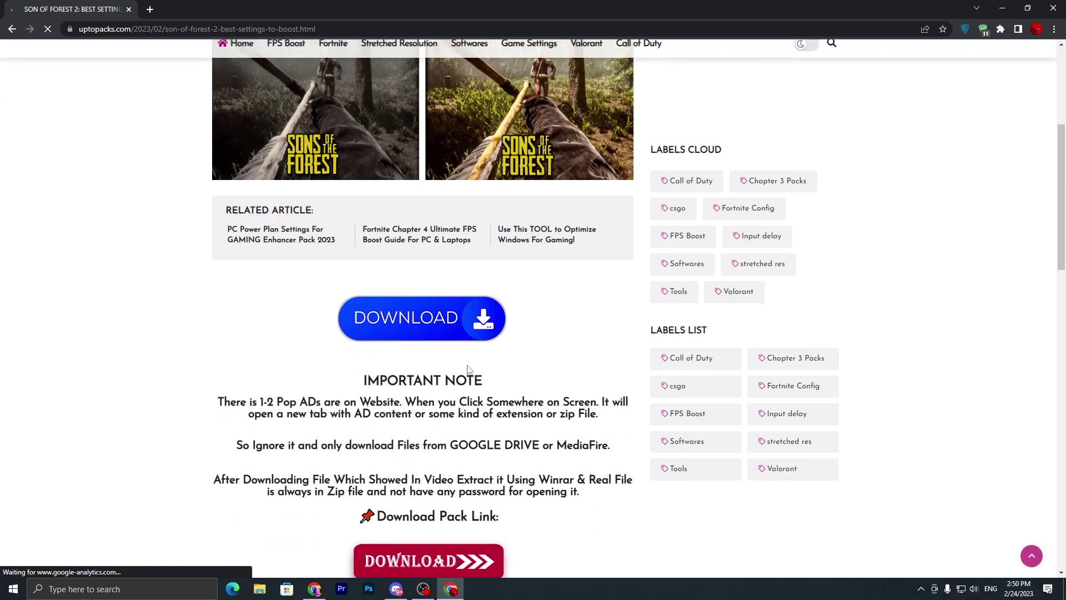
pyautogui.click(422, 464)
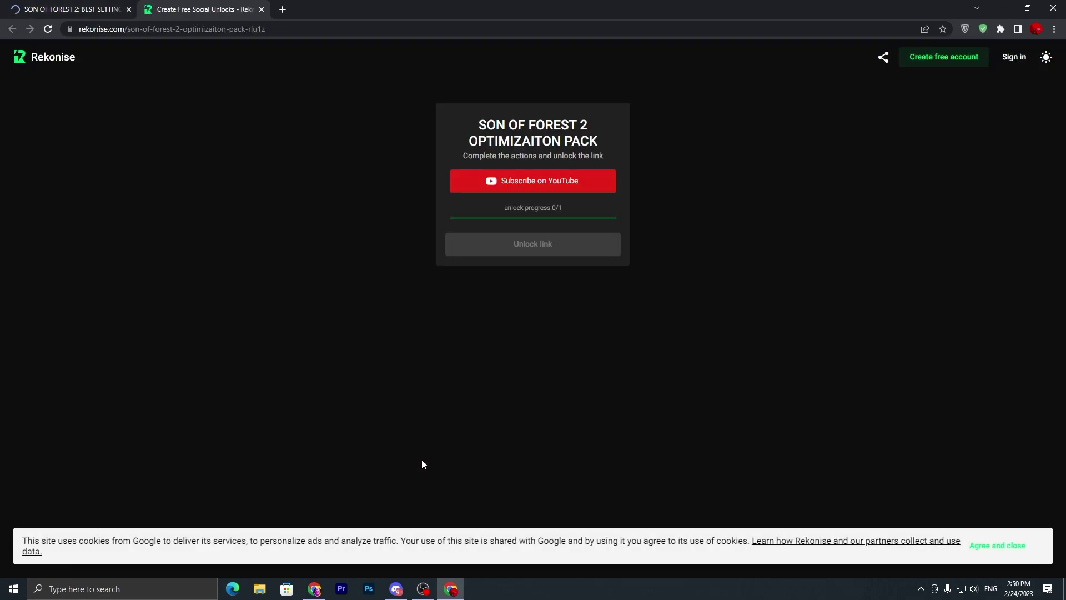
pyautogui.click(540, 183)
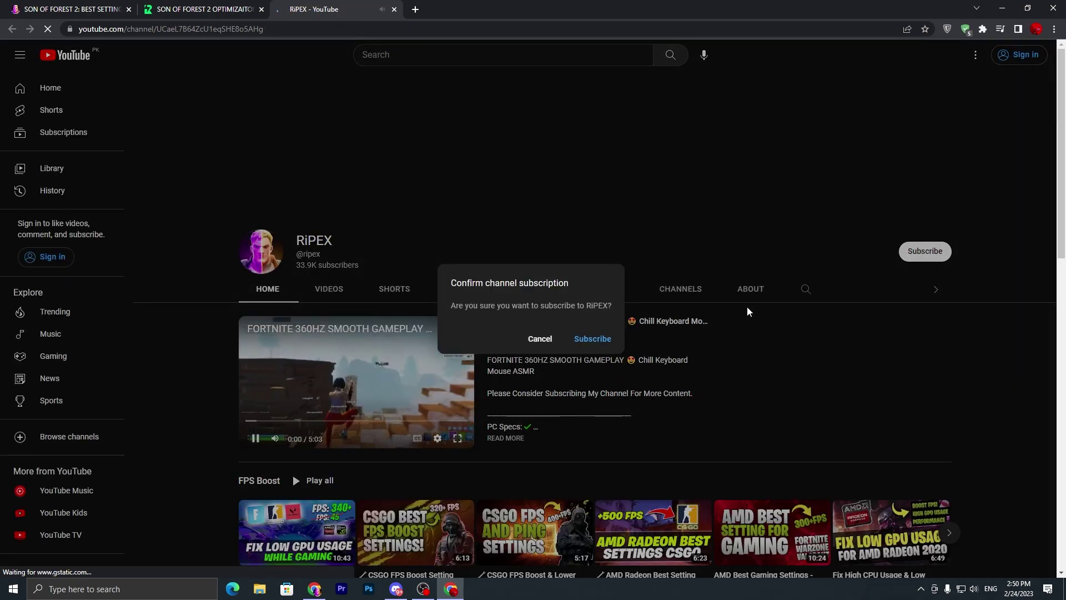
pyautogui.click(526, 244)
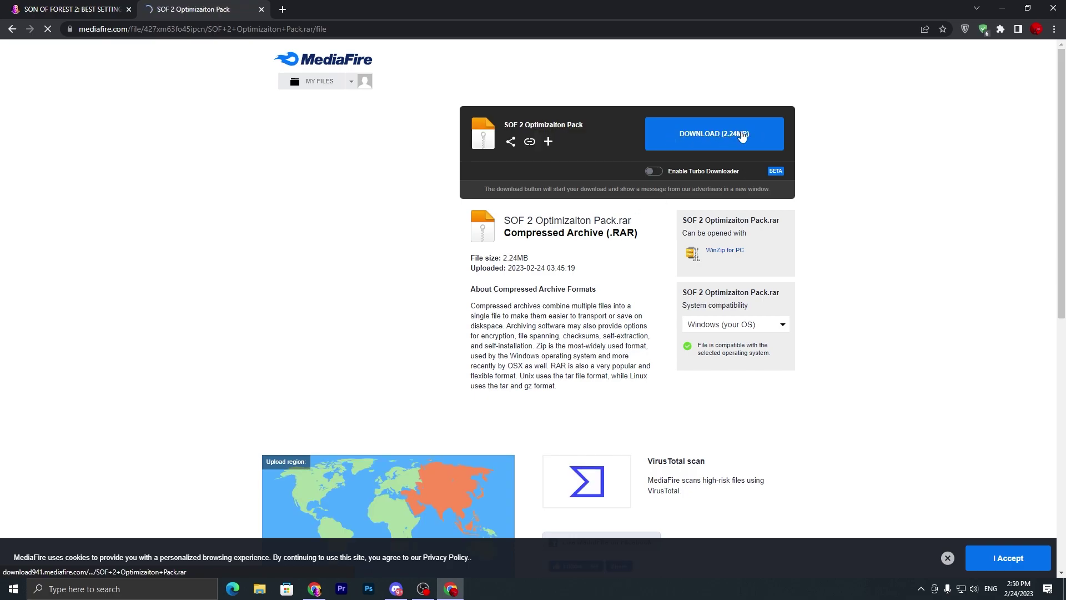
pyautogui.click(711, 146)
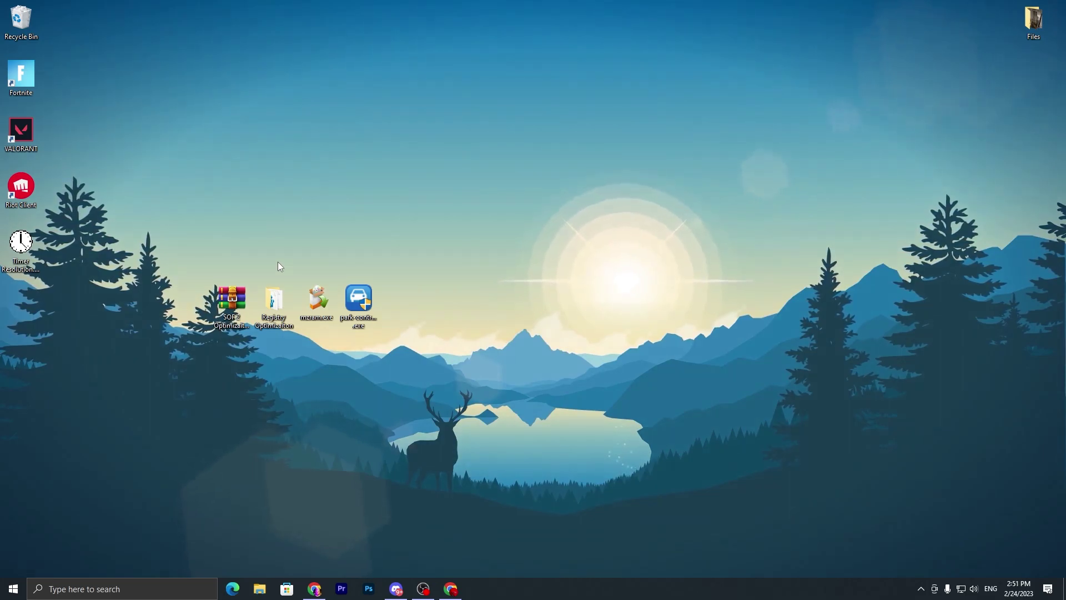
# Move the Registry Optimizaiton folder and the two installers away from the archive on the desktop, and open the folder.
pyautogui.moveTo(422, 292); pyautogui.dragTo(500, 309)
pyautogui.click(399, 342)
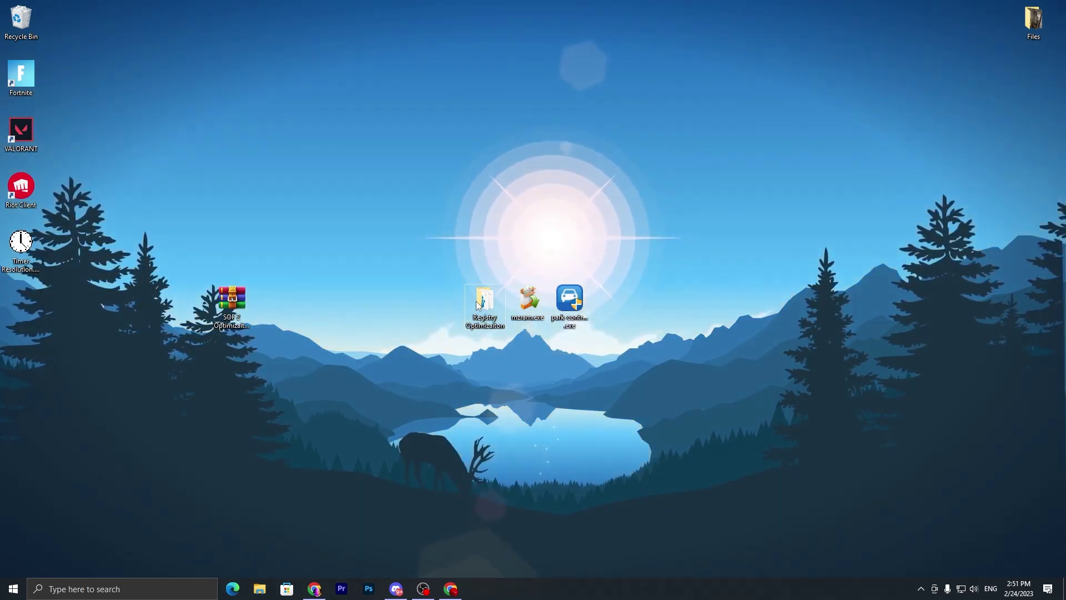
pyautogui.doubleClick(500, 295)
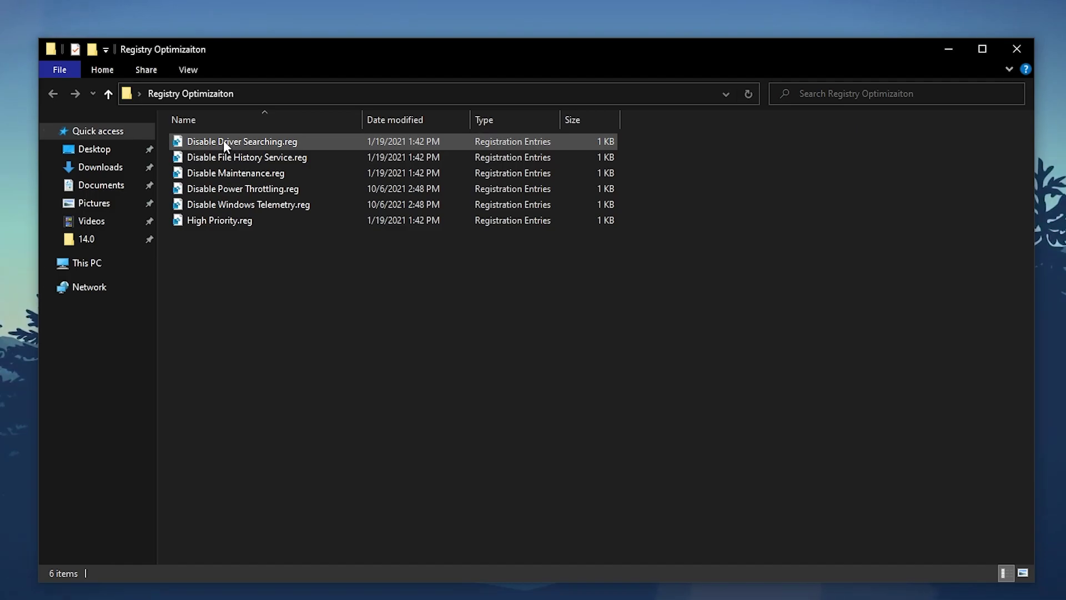
# Merge Disable Driver Searching.reg and Disable File History Service.reg into the registry.
pyautogui.doubleClick(388, 136)
pyautogui.click(442, 437)
pyautogui.click(598, 315)
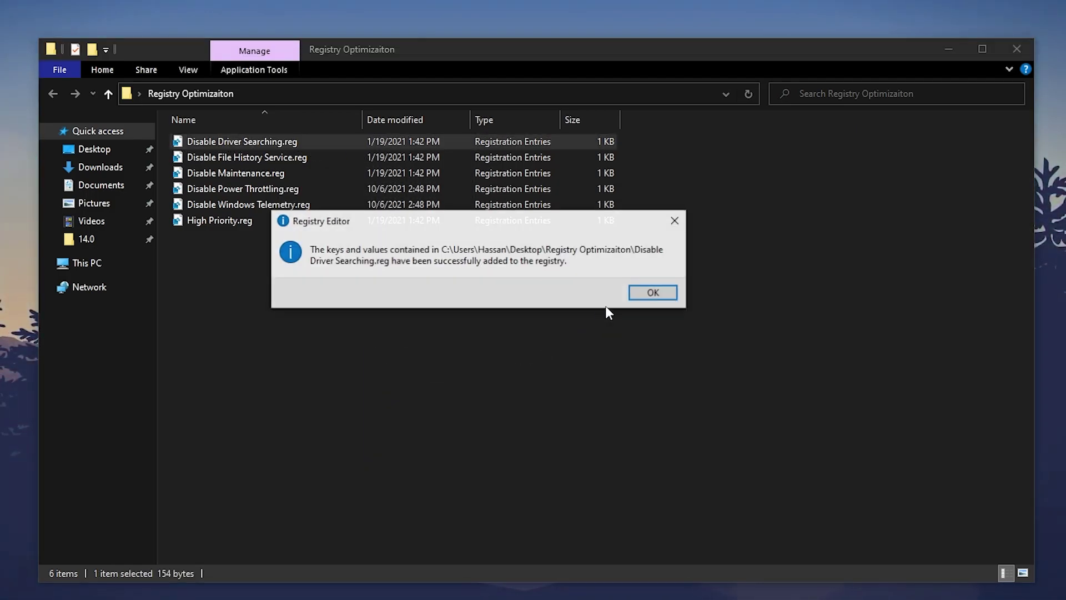
pyautogui.click(653, 290)
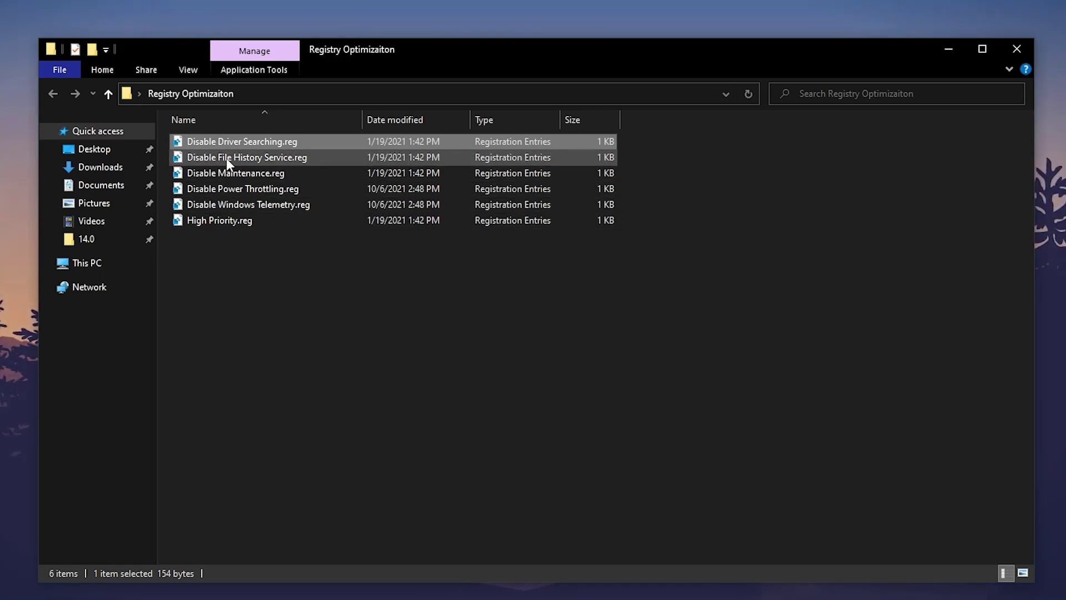
pyautogui.doubleClick(284, 159)
pyautogui.click(448, 432)
pyautogui.click(598, 314)
pyautogui.click(652, 293)
# Merge Disable Maintenance.reg and Disable Power Throttling.reg into the registry.
pyautogui.doubleClick(288, 173)
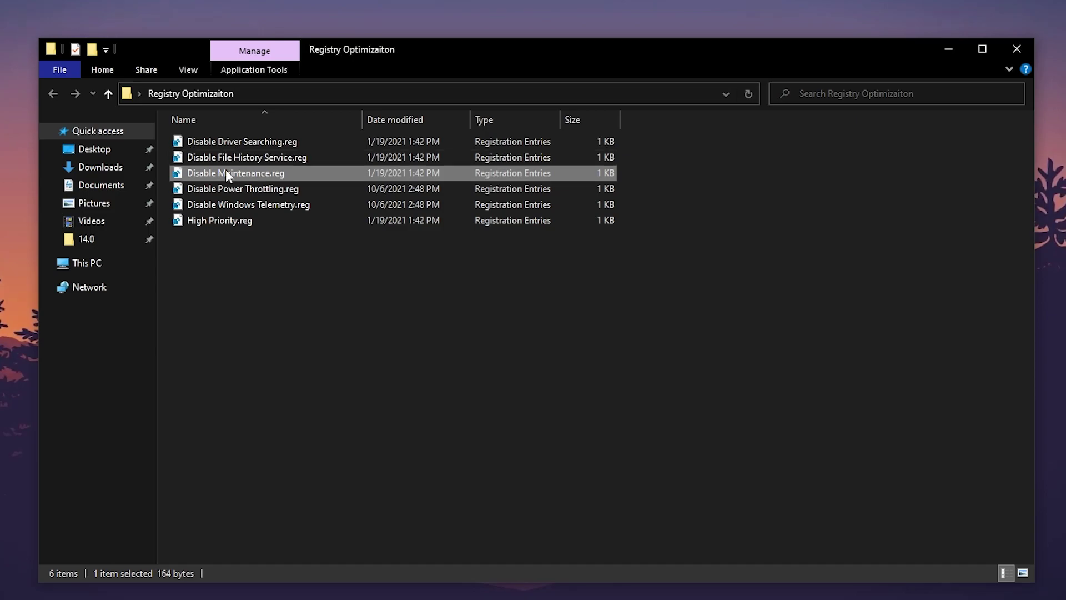
pyautogui.hotkey('alt', 'y')
pyautogui.click(598, 313)
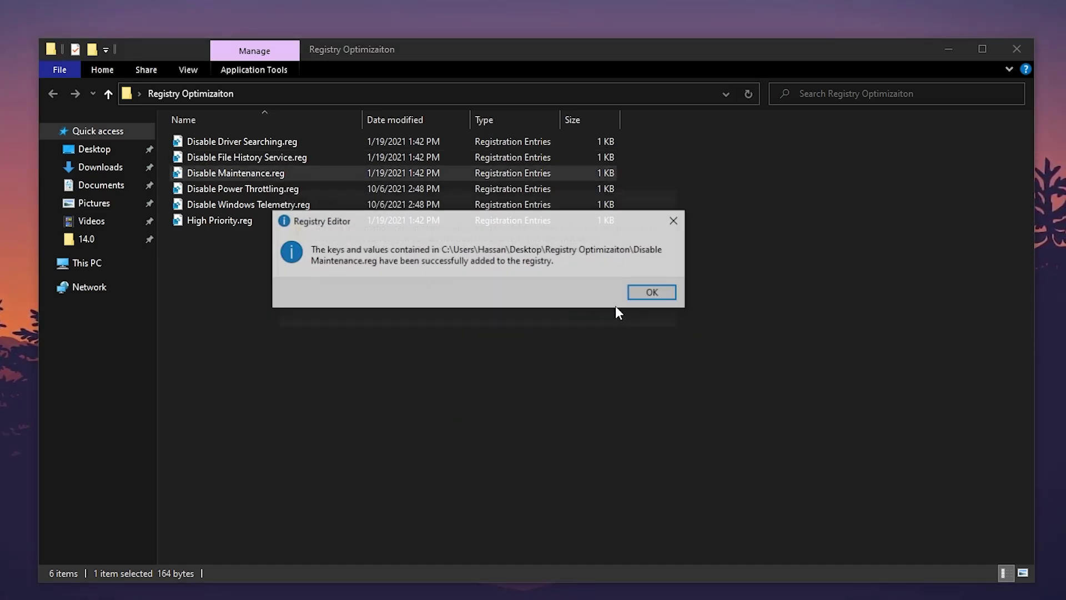
pyautogui.click(647, 293)
pyautogui.doubleClick(280, 189)
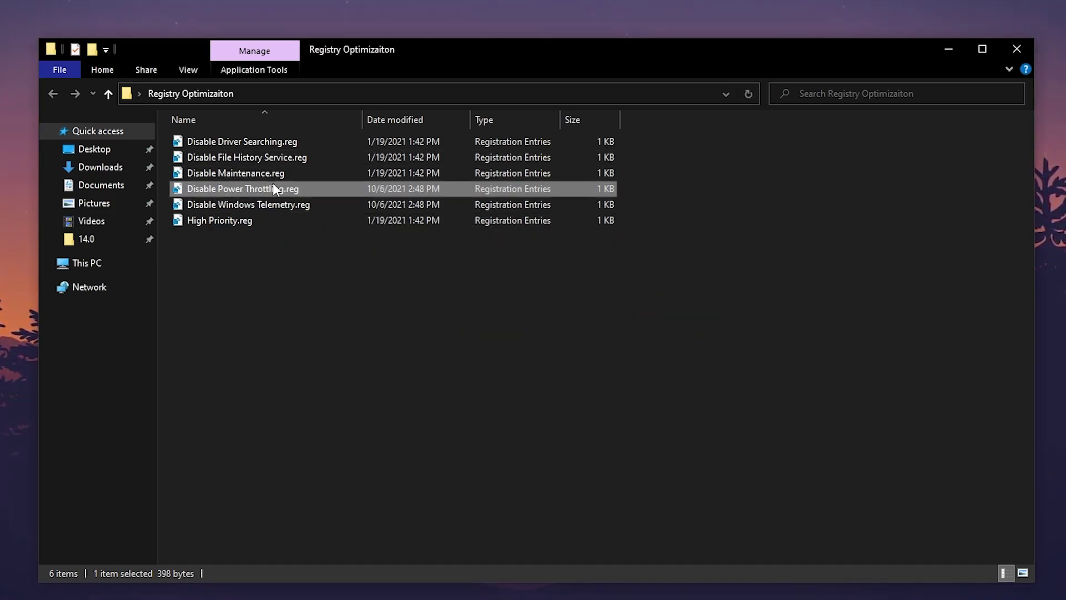
pyautogui.hotkey('alt', 'y')
pyautogui.click(600, 313)
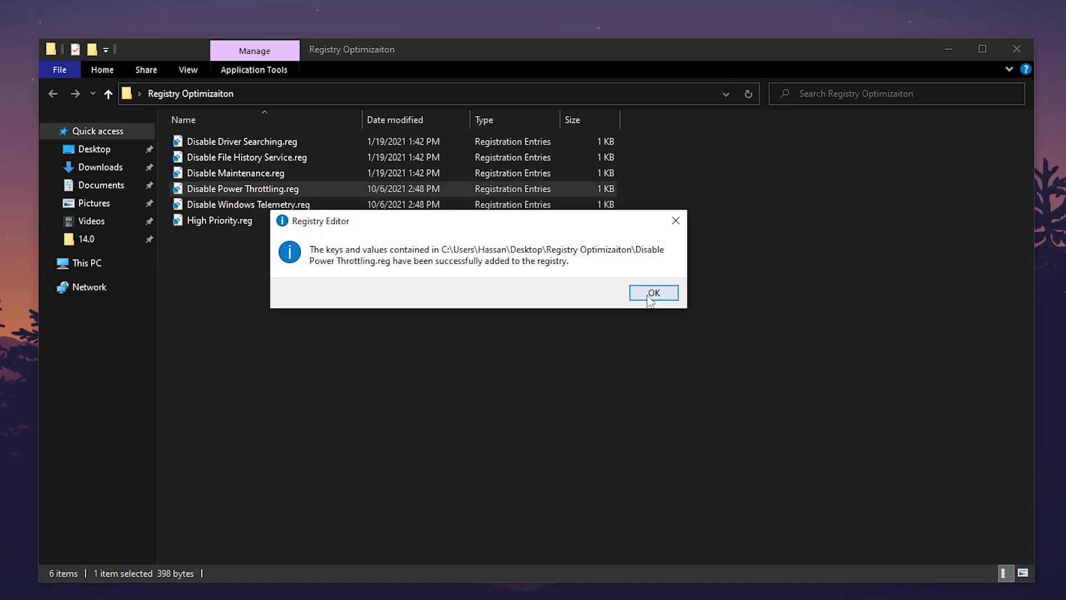
pyautogui.click(648, 294)
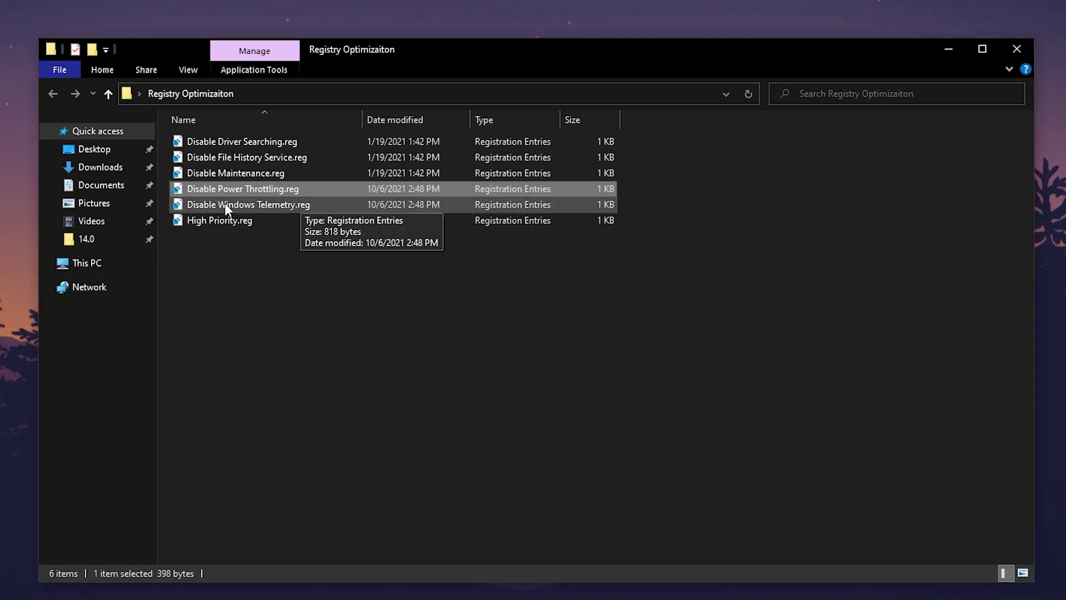
# Merge Disable Windows Telemetry.reg and High Priority.reg into the registry, and close the folder.
pyautogui.doubleClick(286, 206)
pyautogui.click(461, 434)
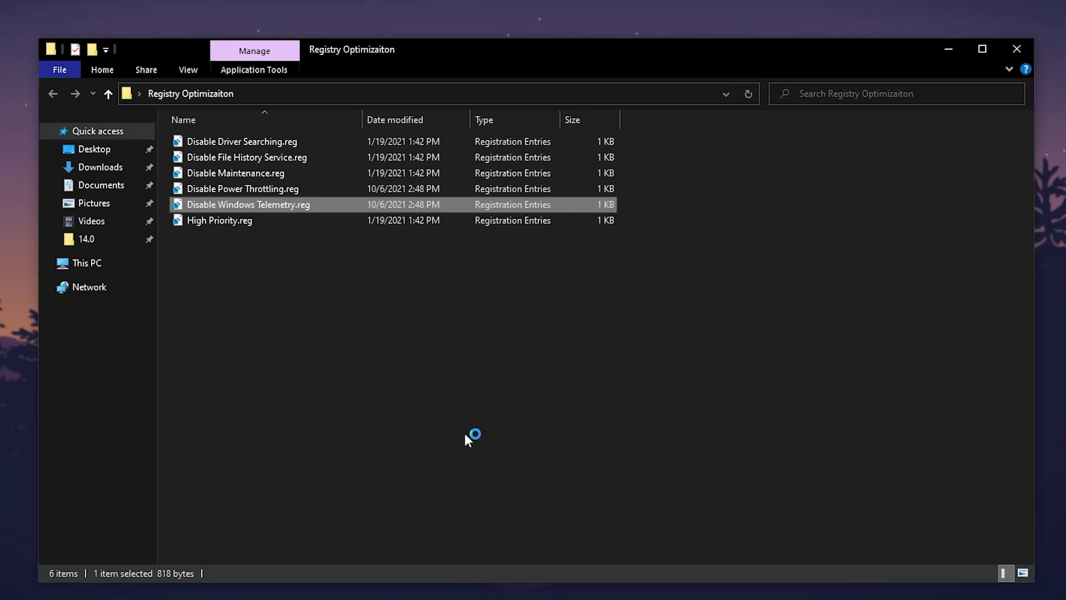
pyautogui.click(602, 311)
pyautogui.click(651, 295)
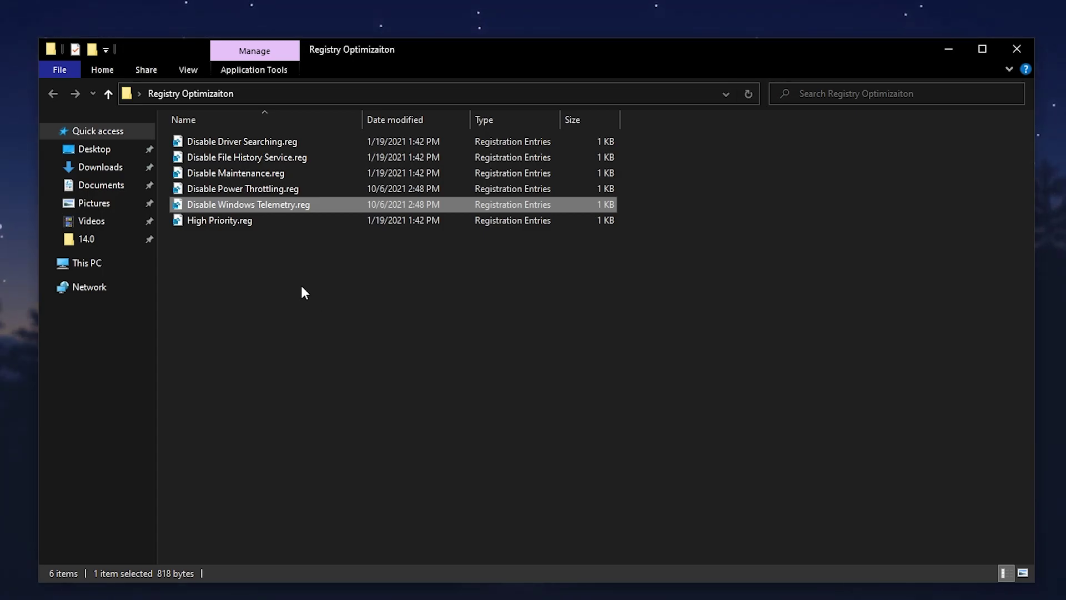
pyautogui.doubleClick(232, 222)
pyautogui.click(457, 431)
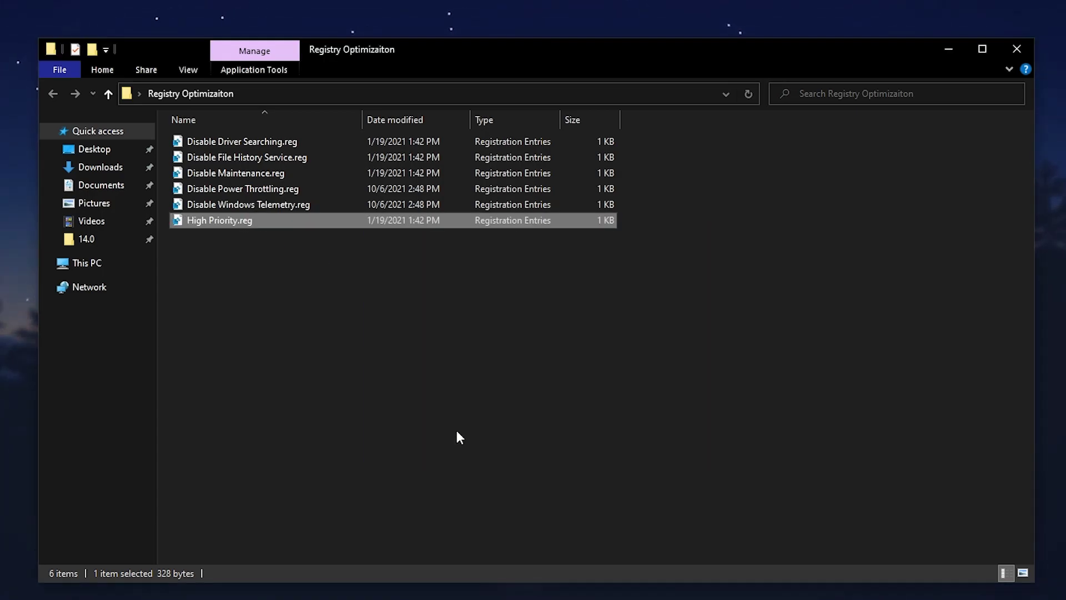
pyautogui.click(599, 312)
pyautogui.click(653, 293)
pyautogui.click(1013, 49)
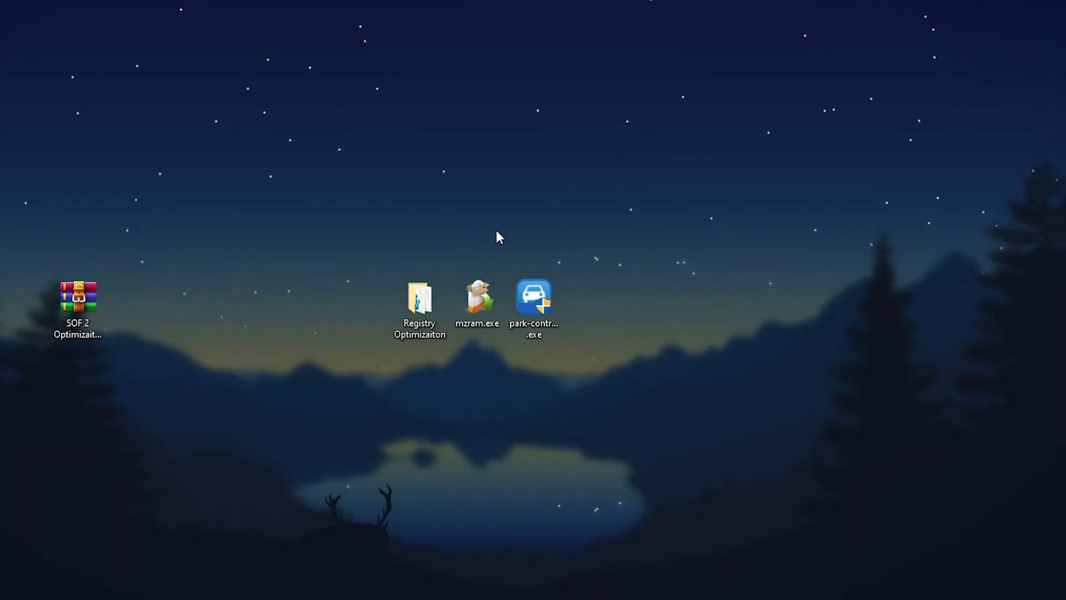
# Install Mz RAM Booster from mzram.exe with English as the setup language, and launch it when setup finishes.
pyautogui.doubleClick(485, 308)
pyautogui.click(408, 398)
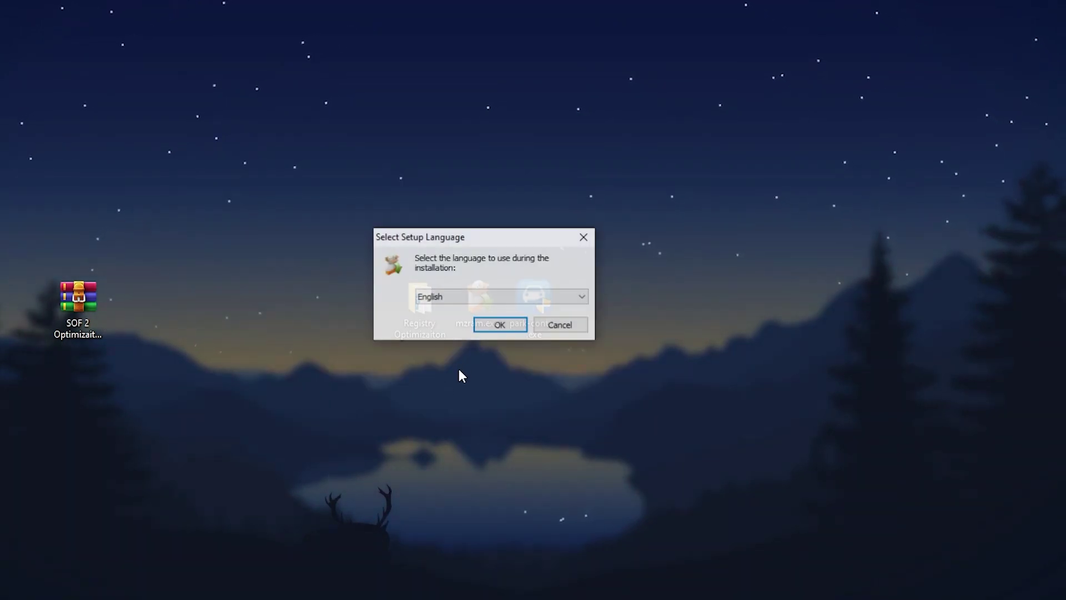
pyautogui.click(498, 321)
pyautogui.click(570, 411)
pyautogui.click(572, 412)
pyautogui.click(571, 411)
pyautogui.click(571, 412)
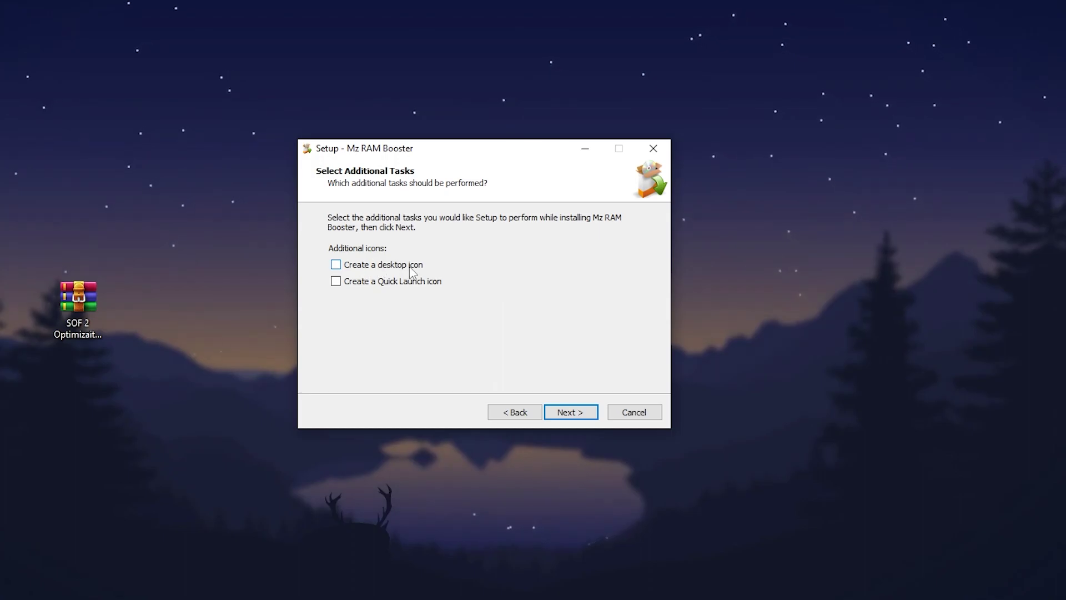
pyautogui.click(572, 411)
pyautogui.click(571, 411)
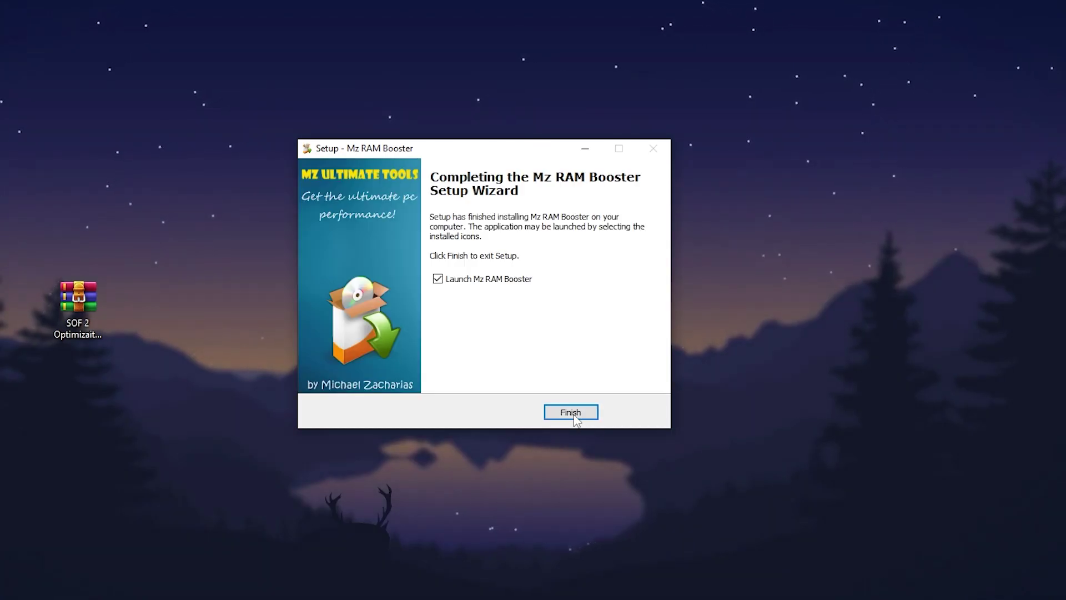
pyautogui.click(571, 411)
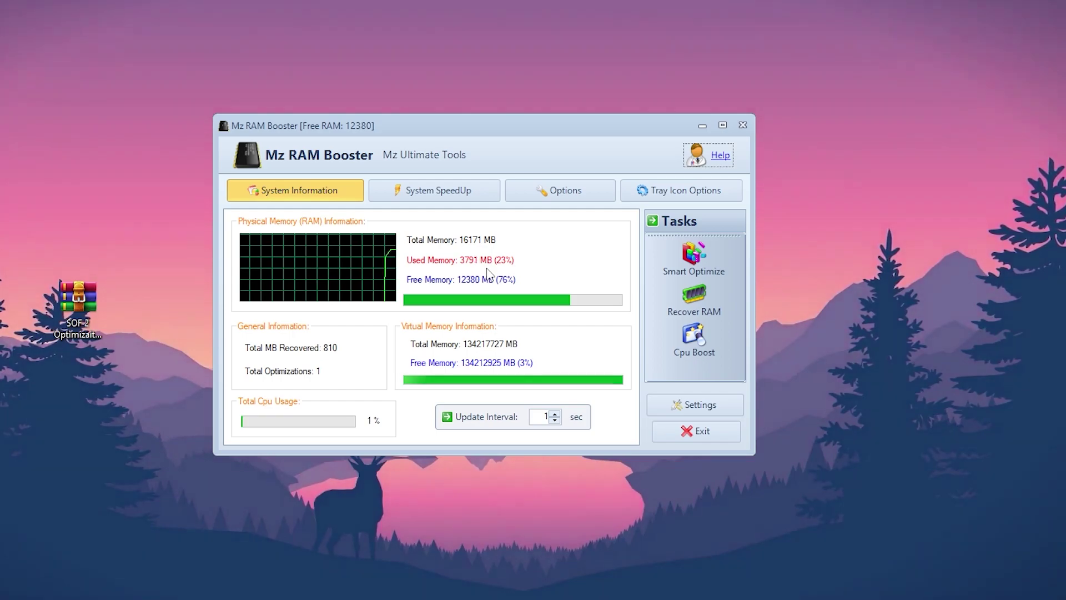
# Run Smart Optimize and Recover RAM in Mz RAM Booster.
pyautogui.click(689, 261)
pyautogui.click(687, 265)
pyautogui.click(719, 302)
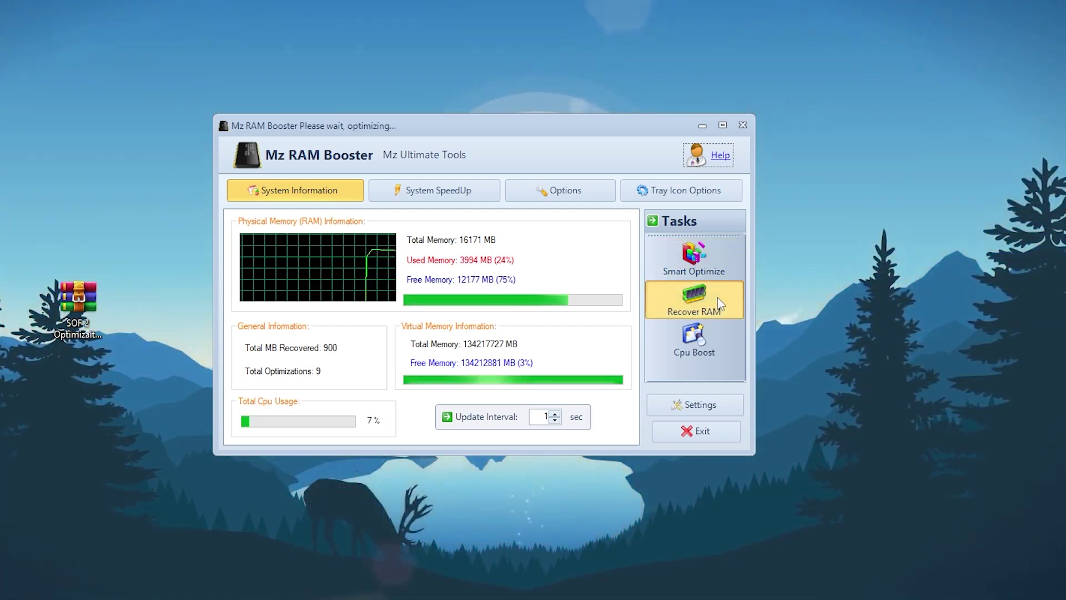
# Apply the current optimize, general and recover option values in Mz RAM Booster and close its window.
pyautogui.click(573, 191)
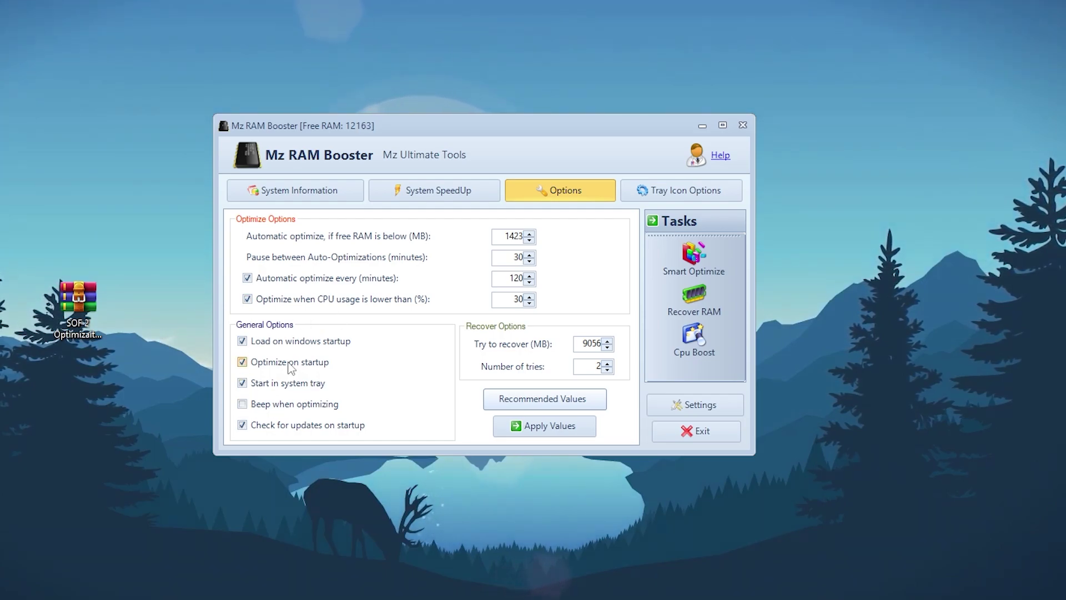
pyautogui.click(543, 434)
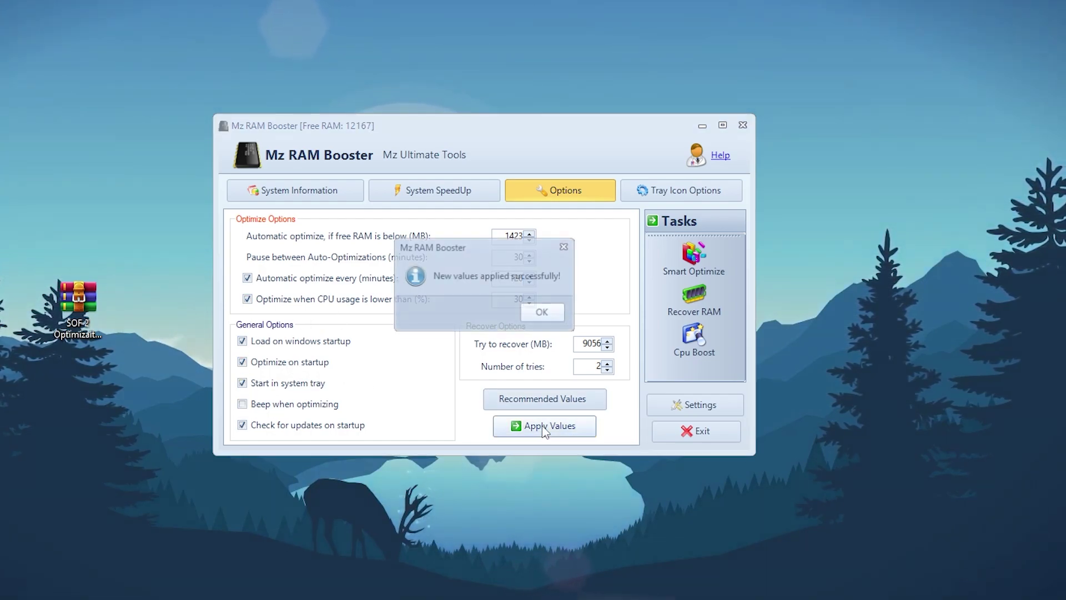
pyautogui.click(544, 317)
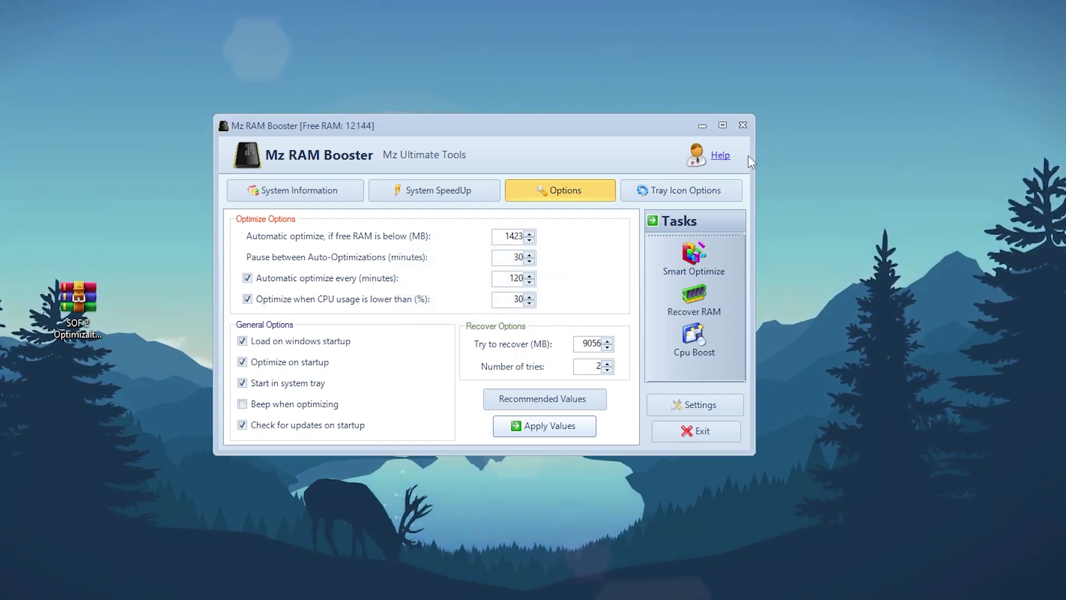
pyautogui.click(743, 124)
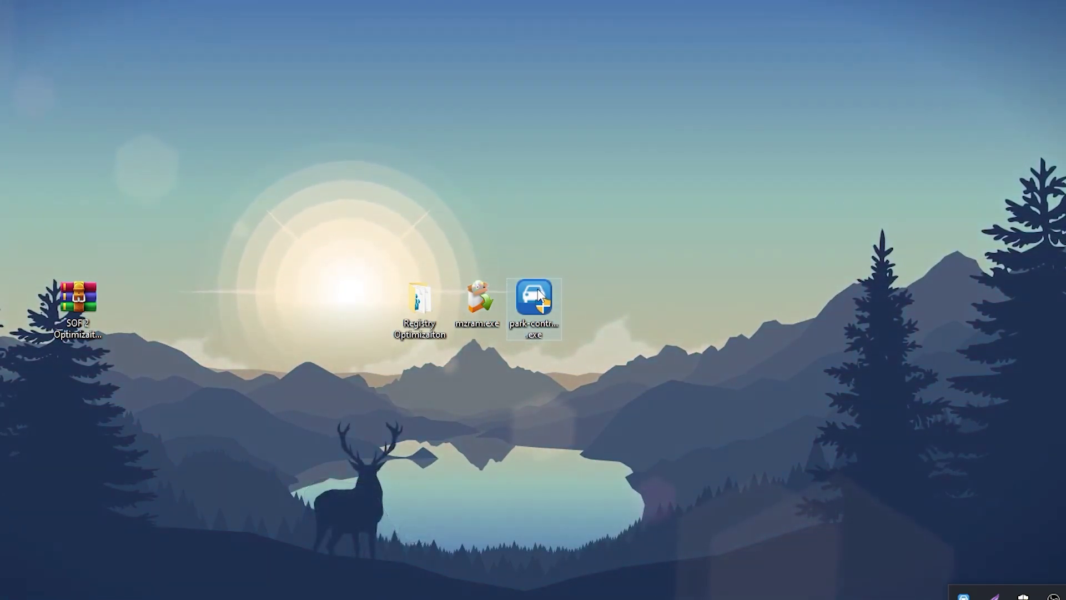
pyautogui.click(559, 319)
pyautogui.doubleClick(562, 321)
pyautogui.click(386, 404)
pyautogui.click(486, 324)
pyautogui.click(574, 411)
pyautogui.click(568, 411)
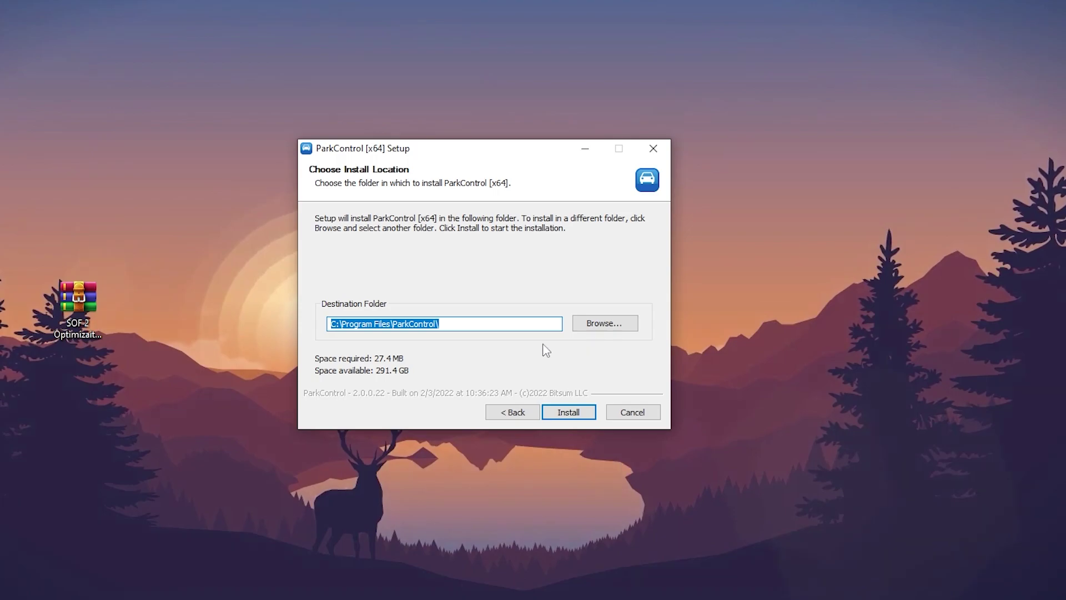
pyautogui.click(628, 414)
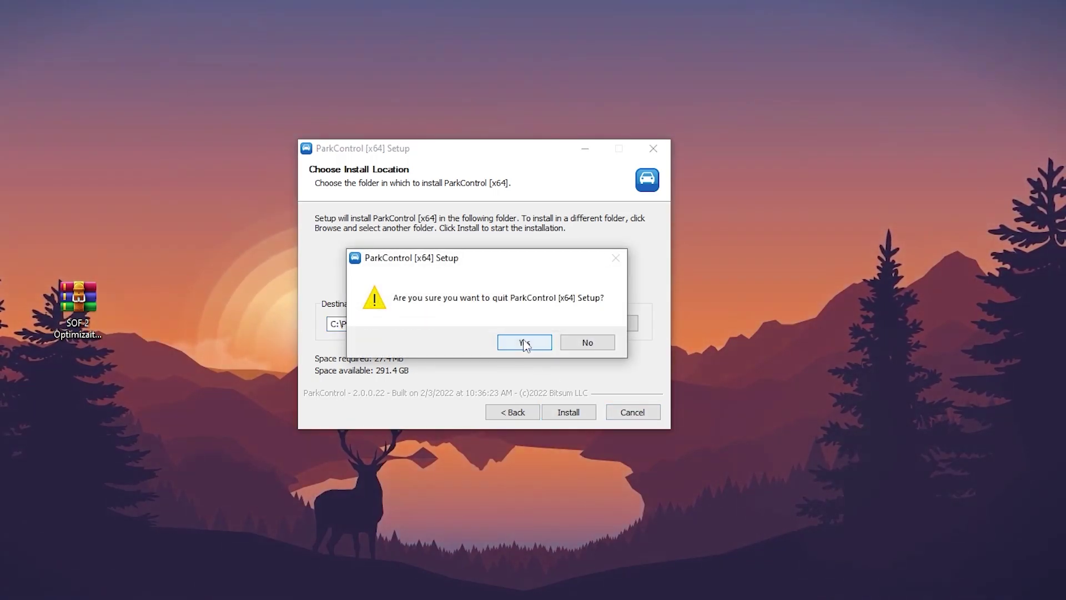
pyautogui.click(522, 340)
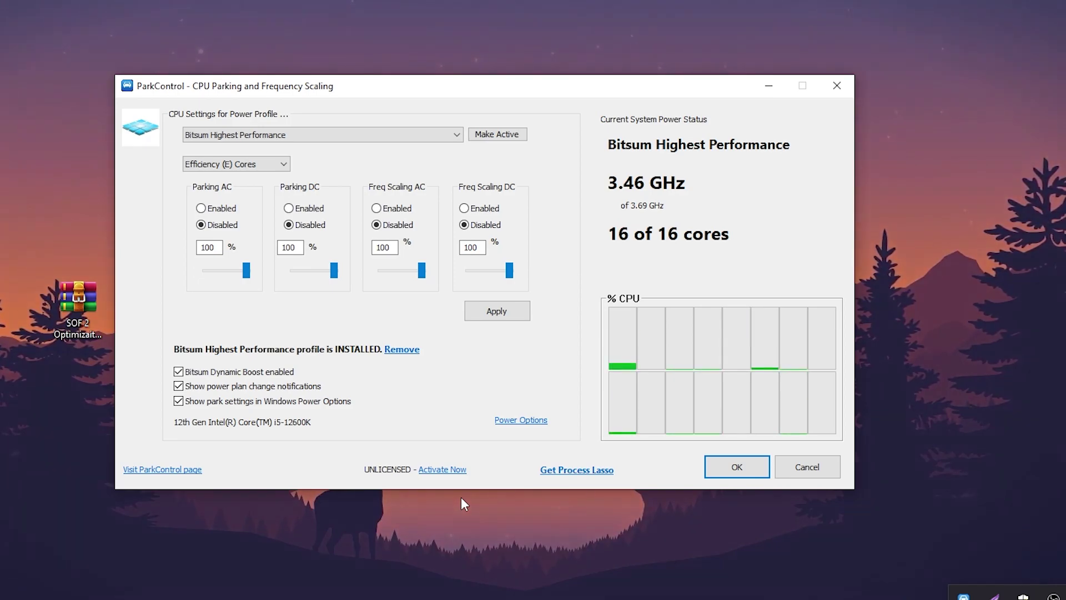
# Select the Bitsum Highest Performance power profile in ParkControl and choose Performance (P) Cores as the core type.
pyautogui.click(456, 135)
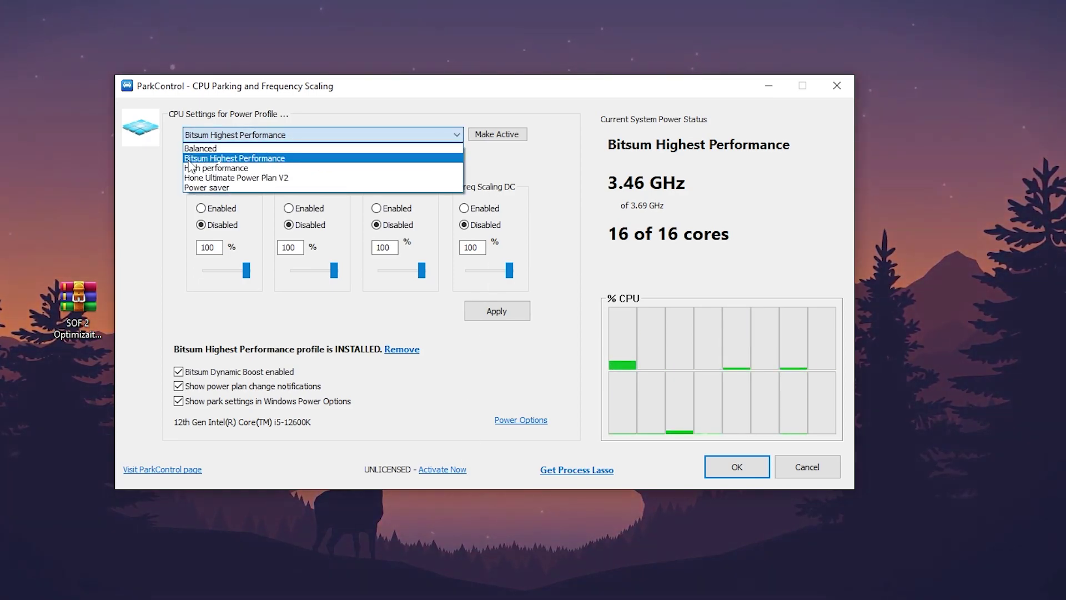
pyautogui.click(217, 158)
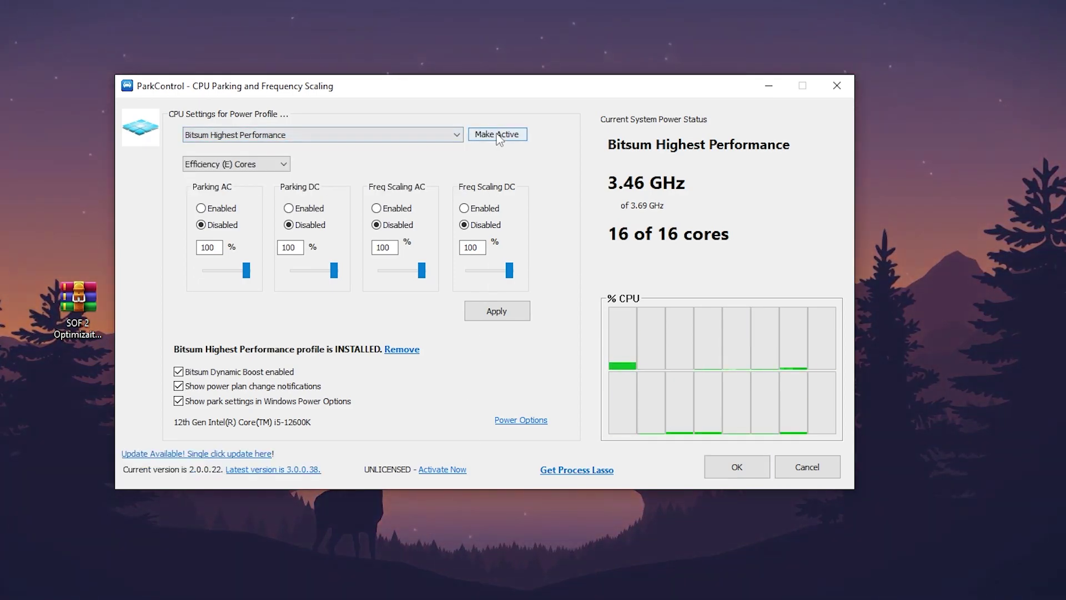
pyautogui.click(262, 163)
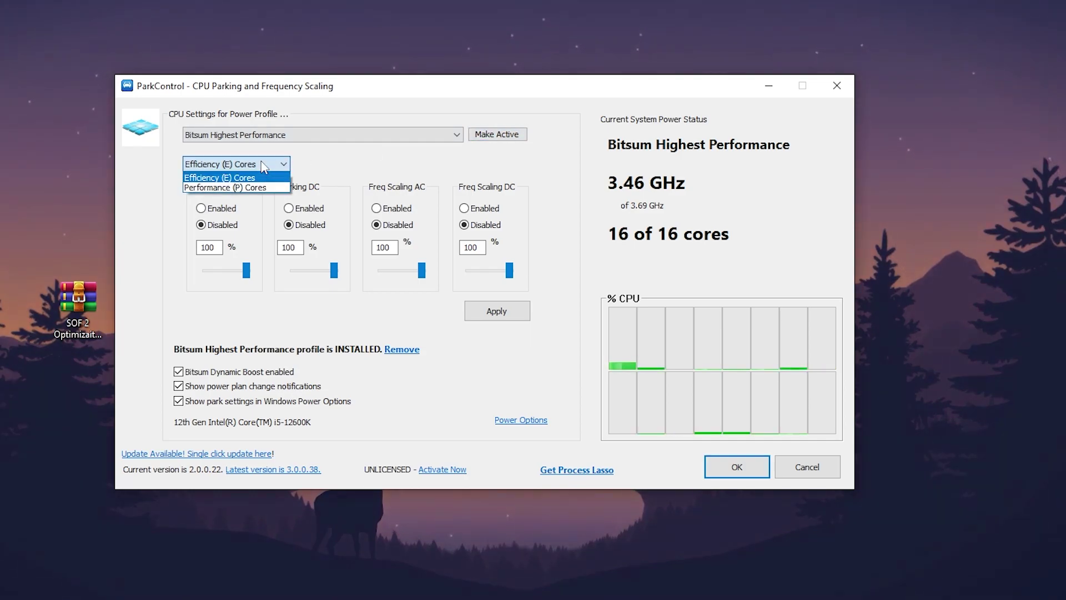
pyautogui.click(213, 188)
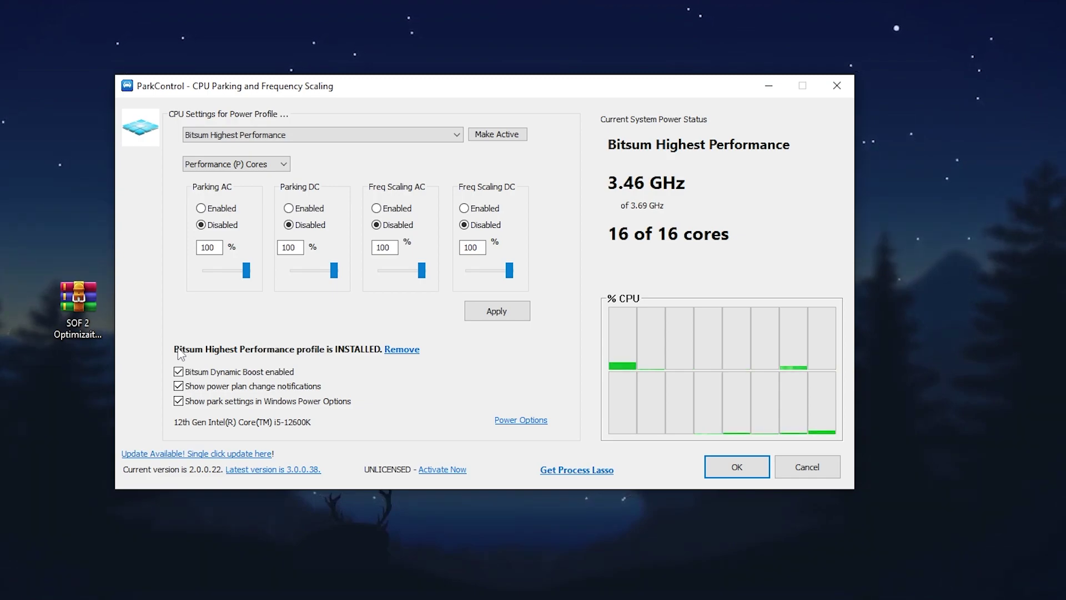
# Toggle Bitsum Dynamic Boost off and on again, set its idle plan to Bitsum Highest Performance, and accept the ParkControl settings.
pyautogui.click(179, 371)
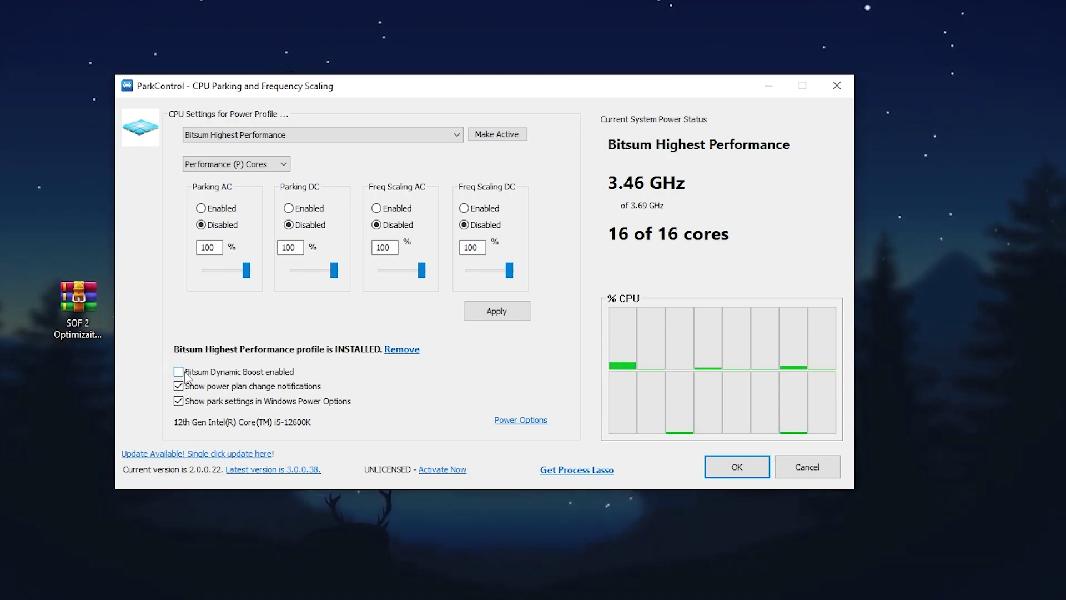
pyautogui.click(179, 371)
pyautogui.click(661, 277)
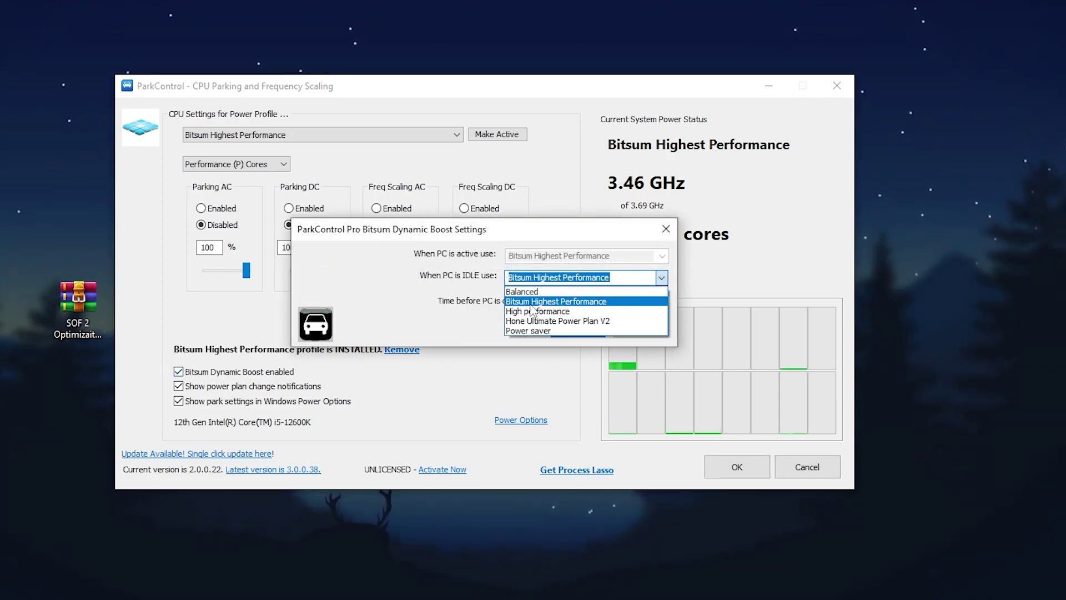
pyautogui.click(534, 303)
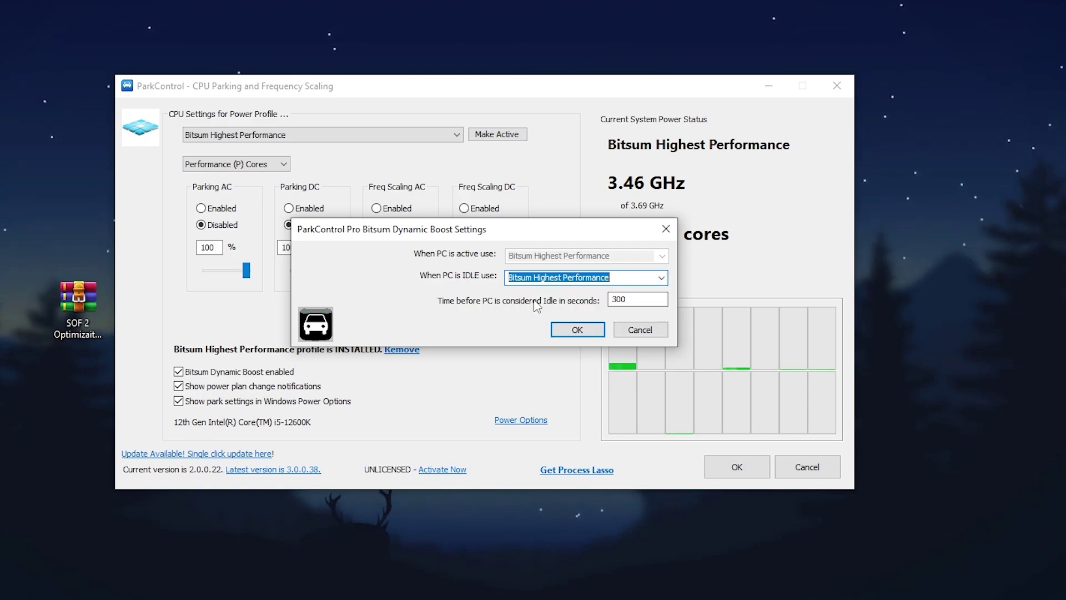
pyautogui.click(578, 329)
pyautogui.click(737, 466)
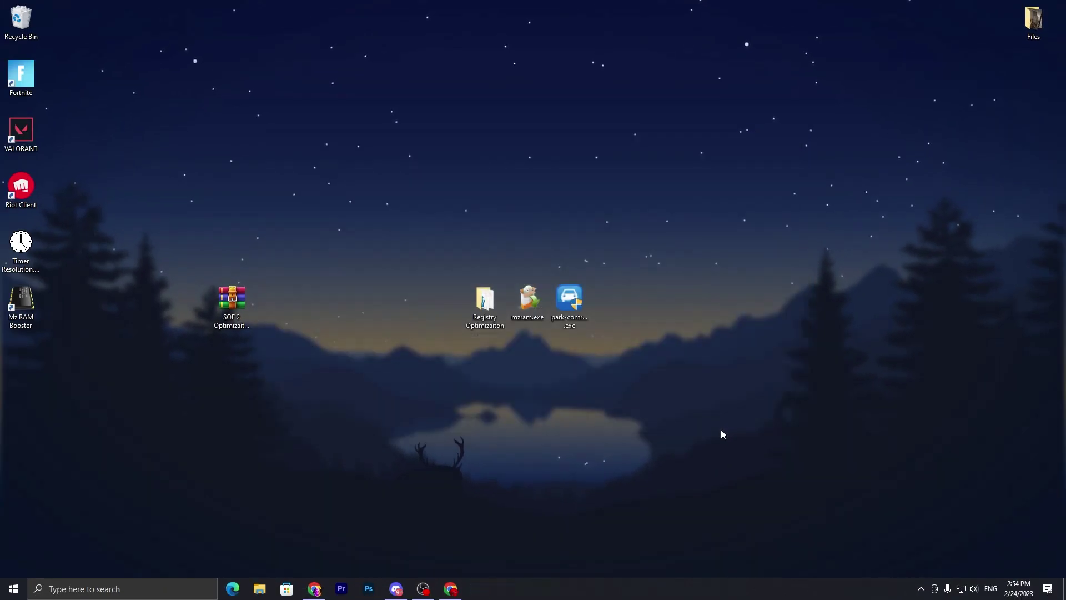
pyautogui.click(921, 590)
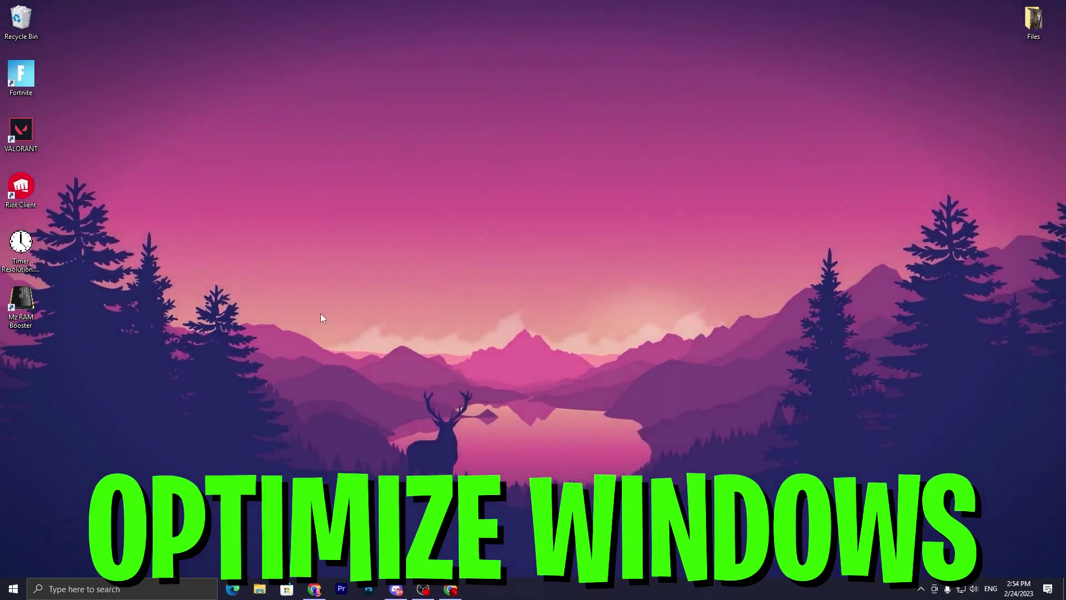
# Open the Gaming section of Windows Settings and check the Xbox Game Bar and Game Mode switches.
pyautogui.click(14, 589)
pyautogui.click(19, 542)
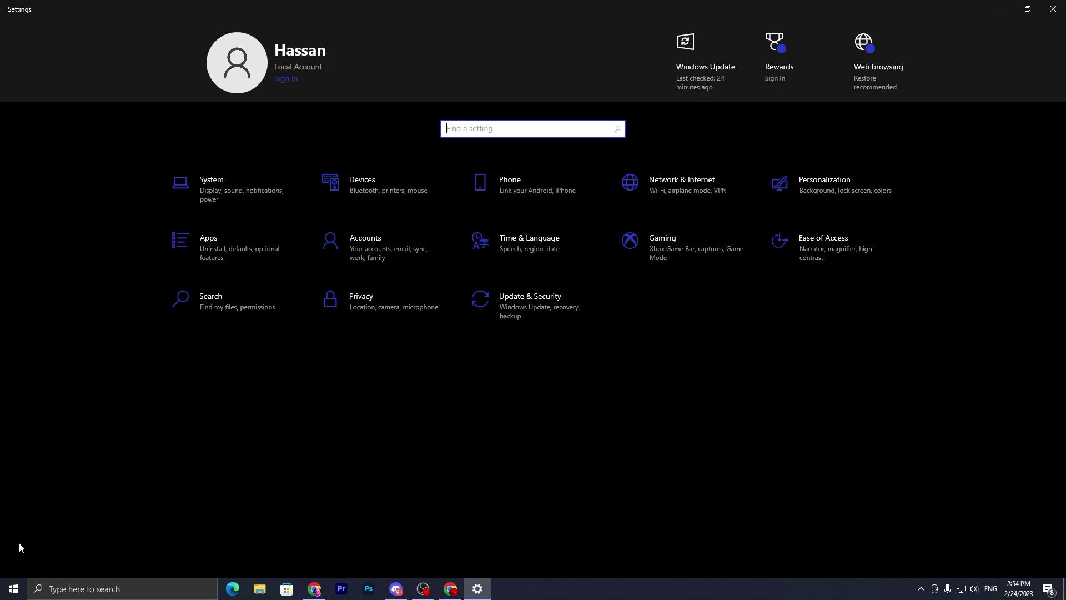
pyautogui.click(683, 251)
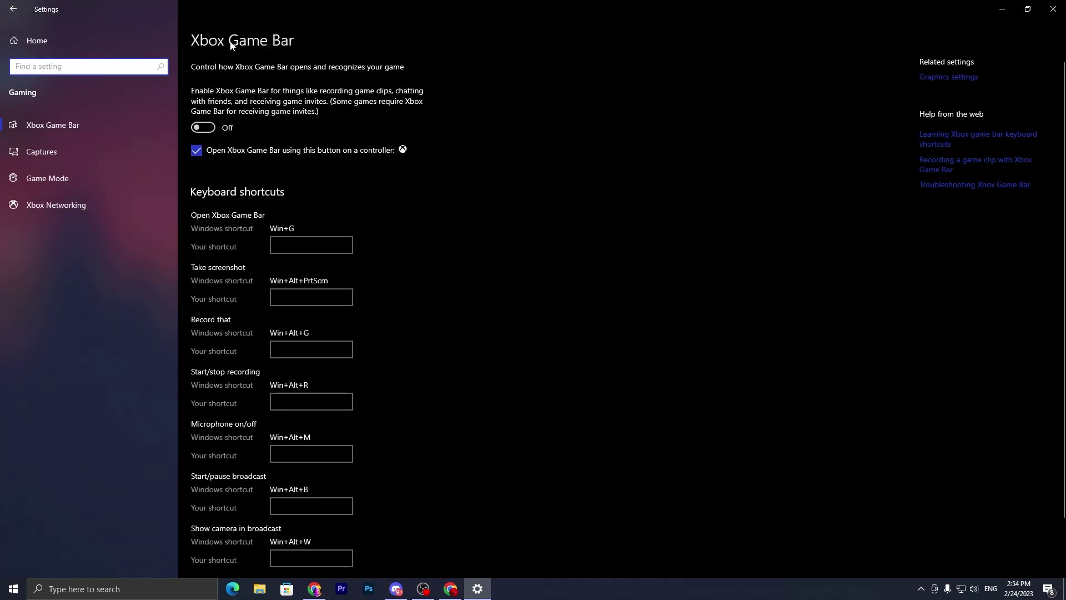
pyautogui.click(36, 178)
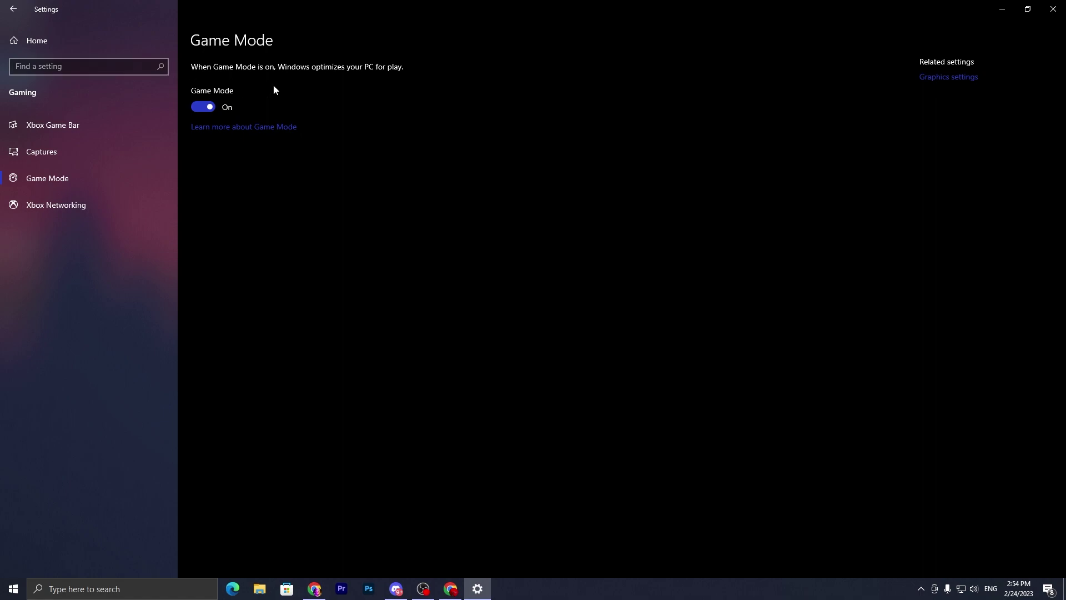
# Check the Background apps permissions in the Privacy settings, and close Settings.
pyautogui.click(22, 47)
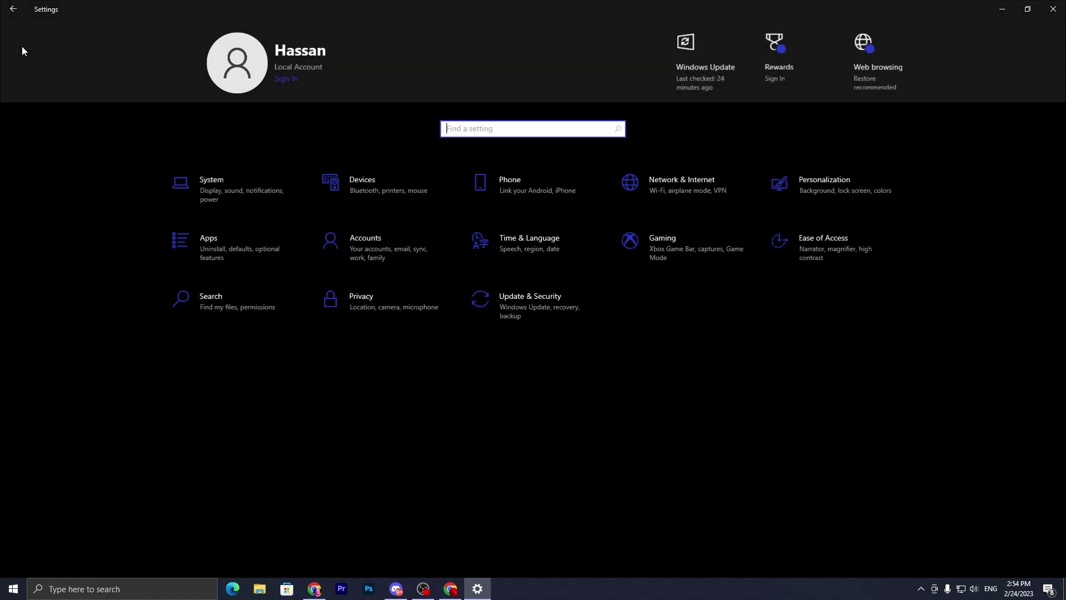
pyautogui.click(383, 297)
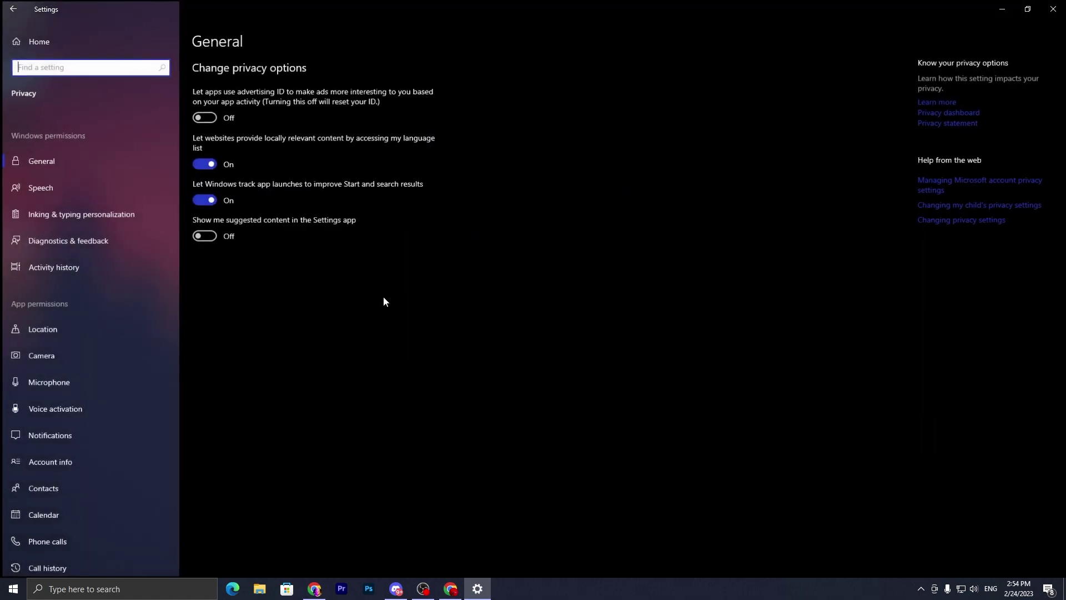
pyautogui.scroll(-3, 88, 297)
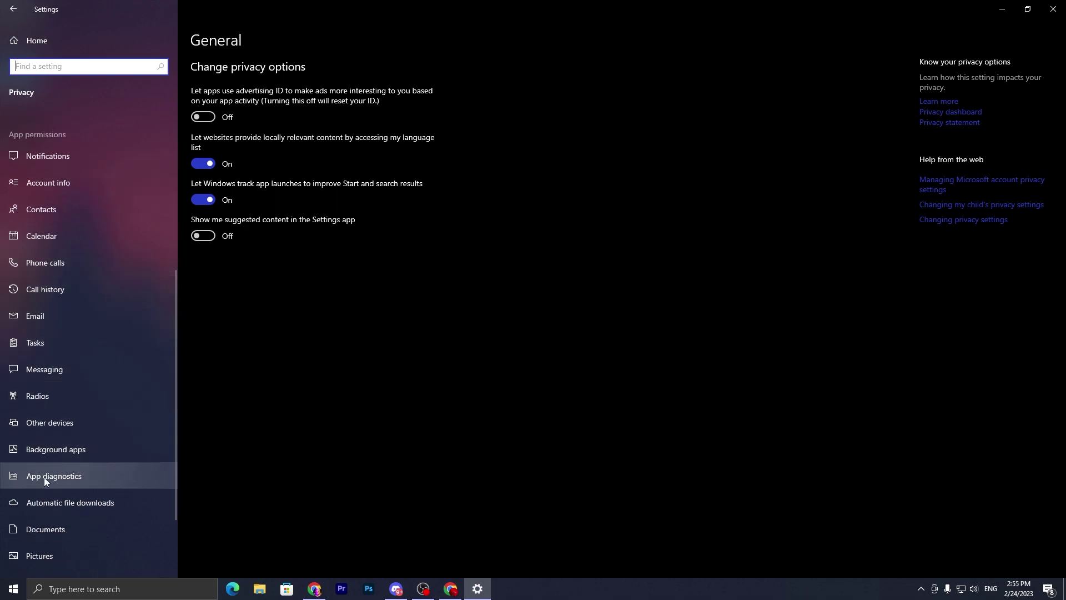
pyautogui.click(43, 450)
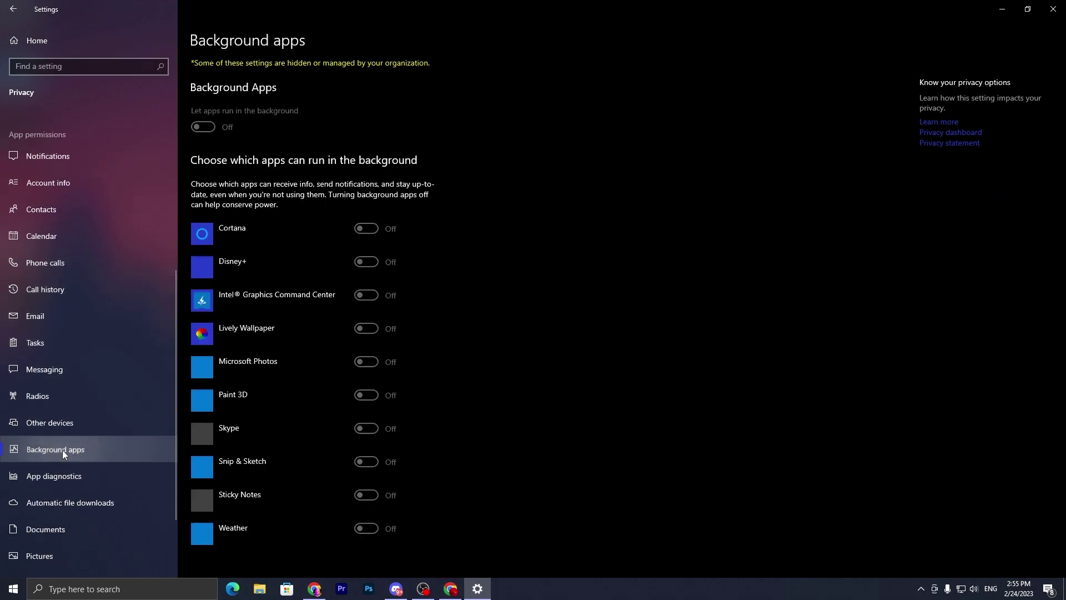
pyautogui.scroll(-5, 305, 205)
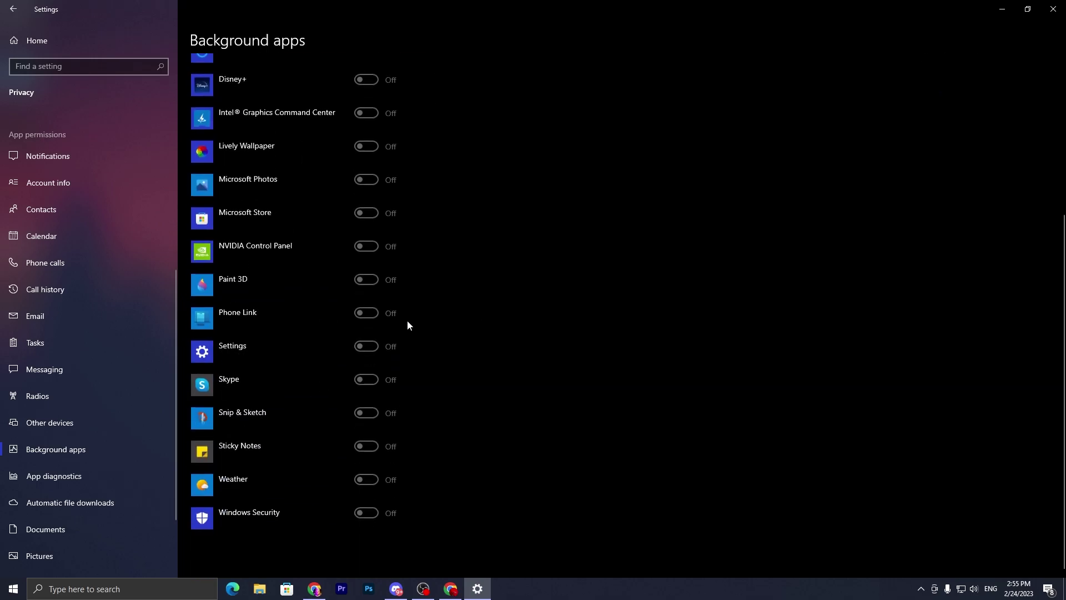
pyautogui.click(1053, 9)
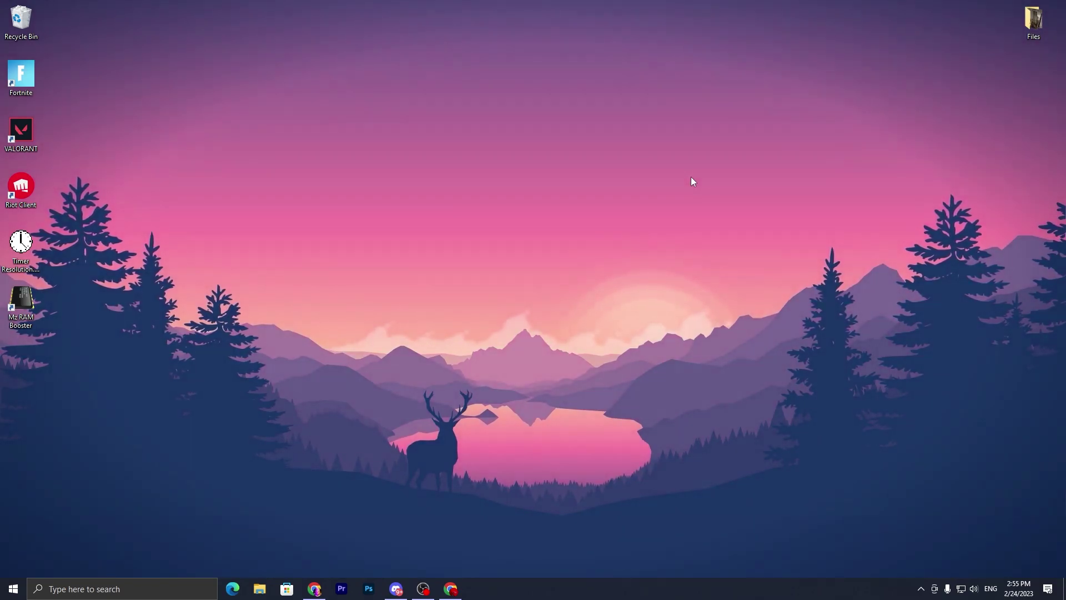
# Open System Configuration by running msconfig.
pyautogui.press('super+r')
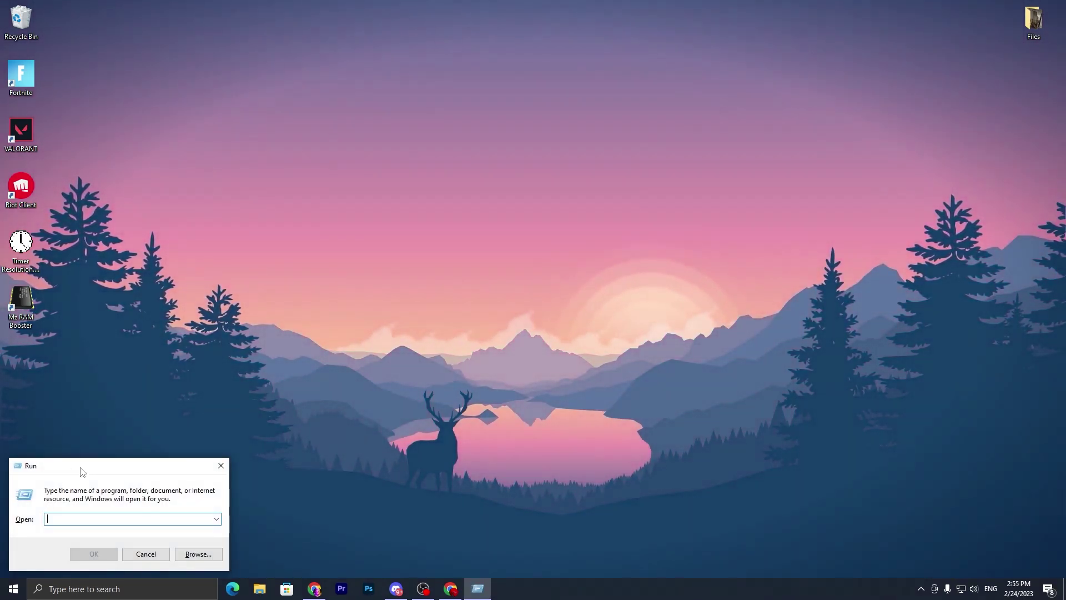
pyautogui.moveTo(78, 468); pyautogui.dragTo(533, 241)
pyautogui.write('msconfig')
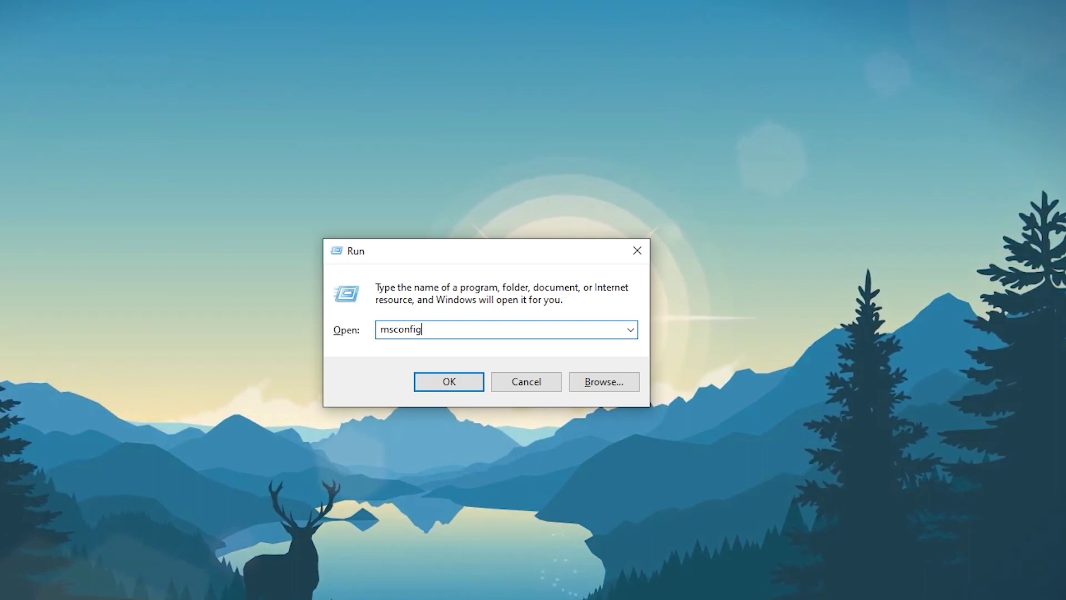
pyautogui.press('Return')
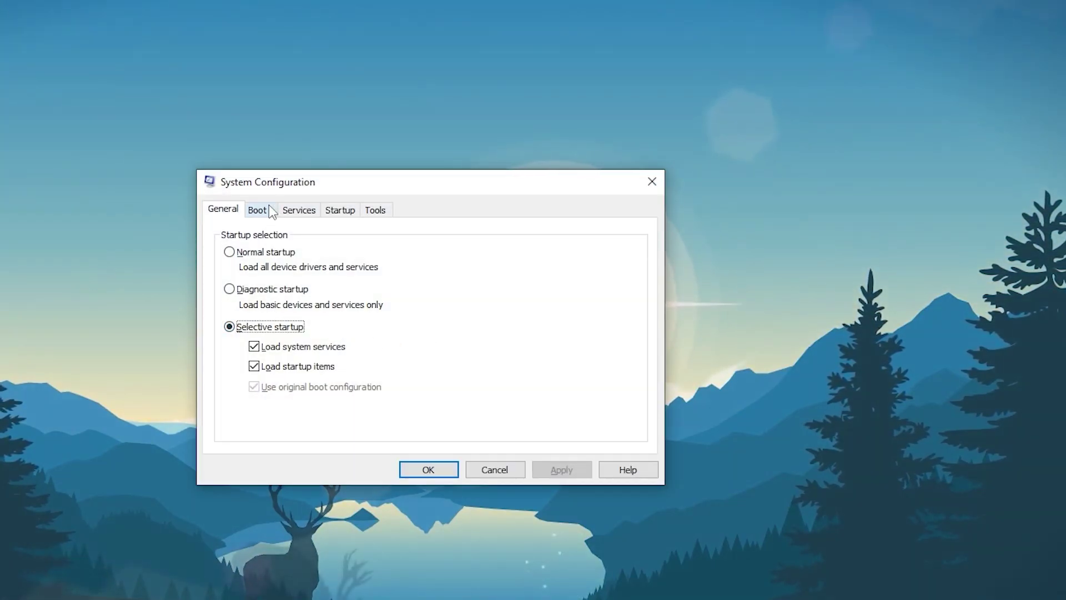
# Set the number of processors to 16 in the advanced boot options, apply the change, and exit without restarting.
pyautogui.click(261, 211)
pyautogui.click(270, 327)
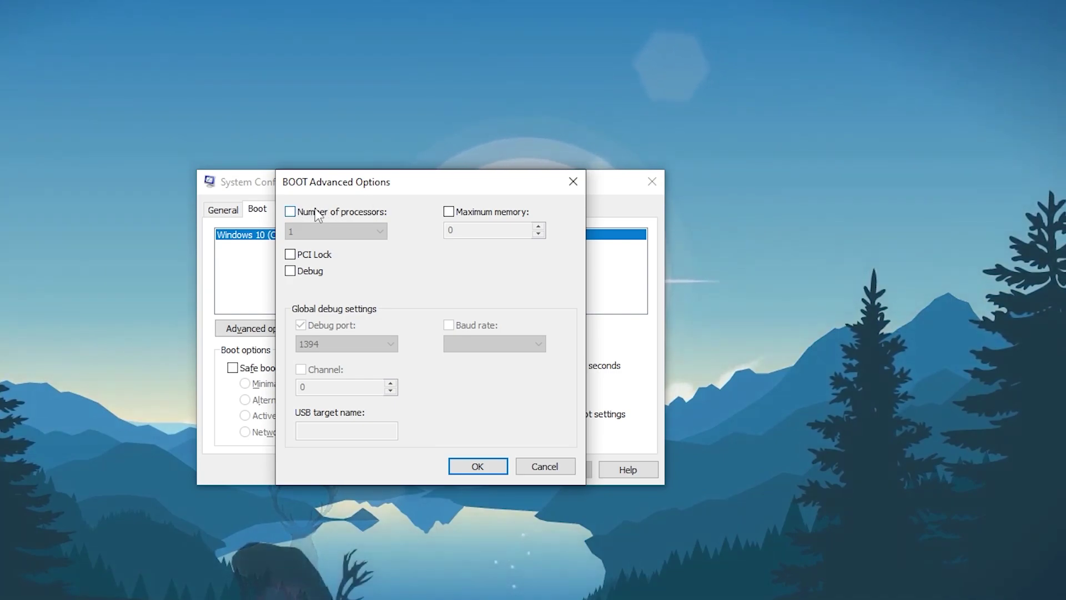
pyautogui.click(290, 212)
pyautogui.click(338, 231)
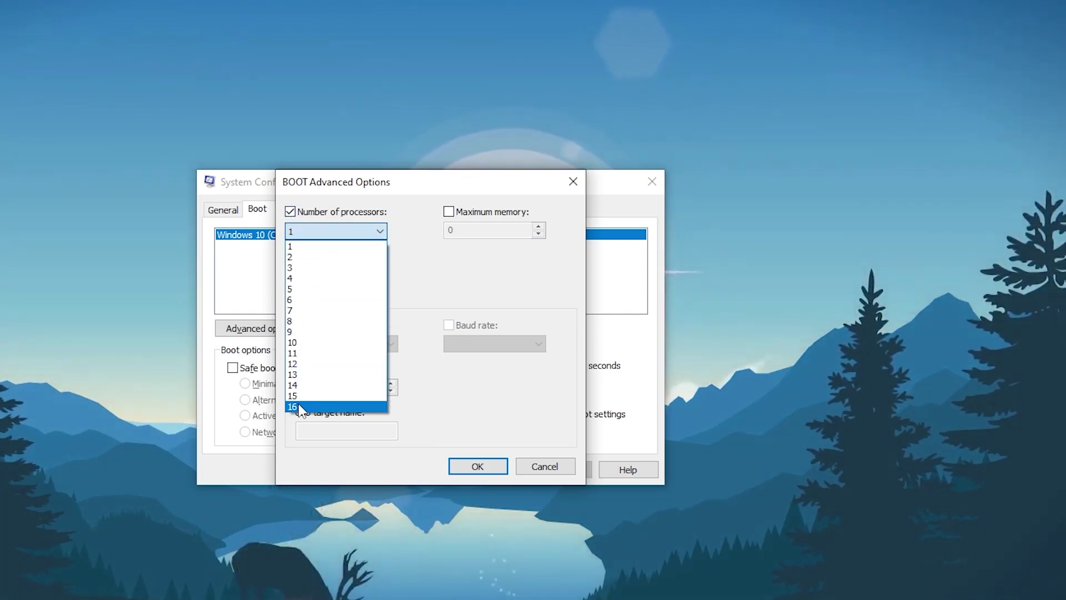
pyautogui.click(300, 406)
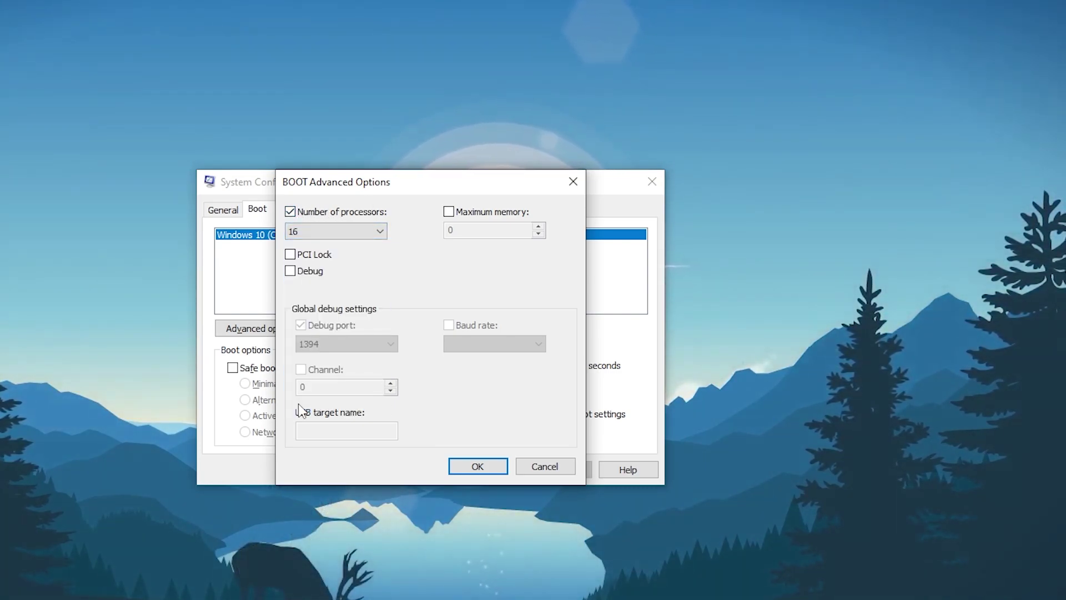
pyautogui.click(477, 467)
pyautogui.click(555, 473)
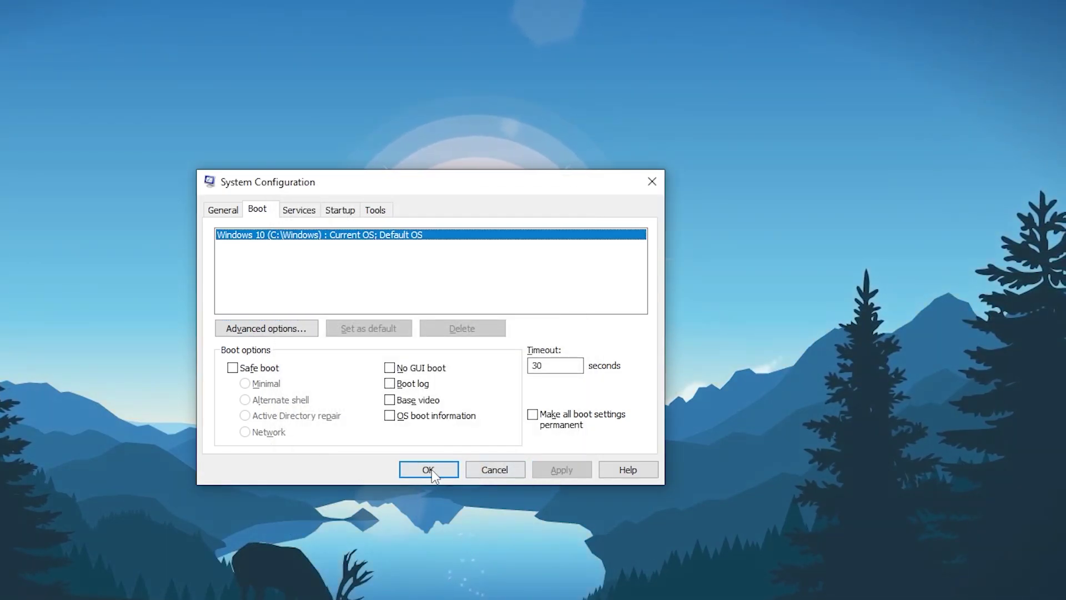
pyautogui.click(428, 470)
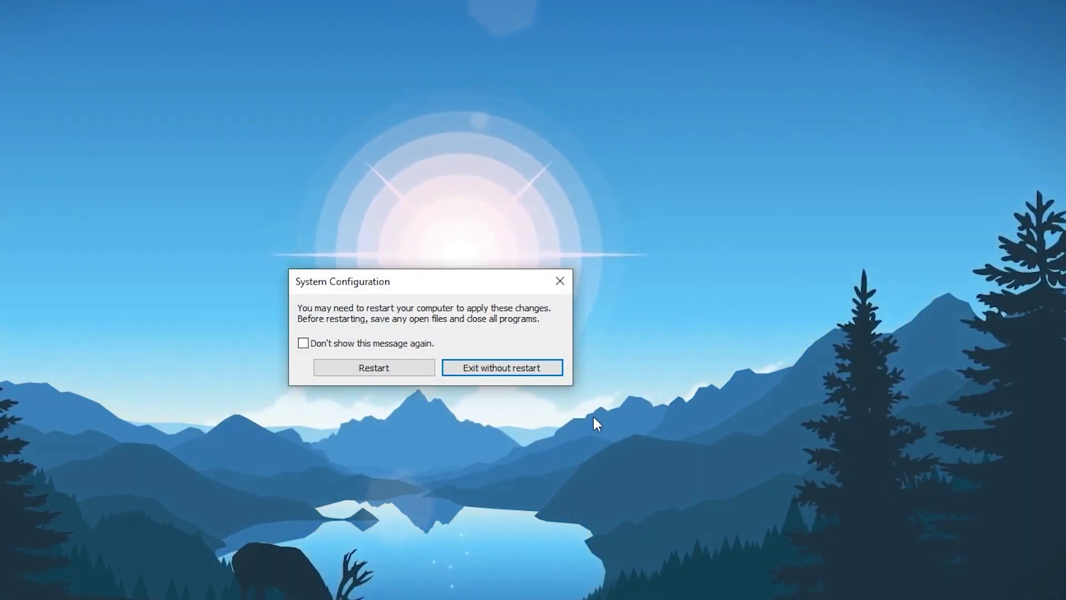
pyautogui.click(514, 368)
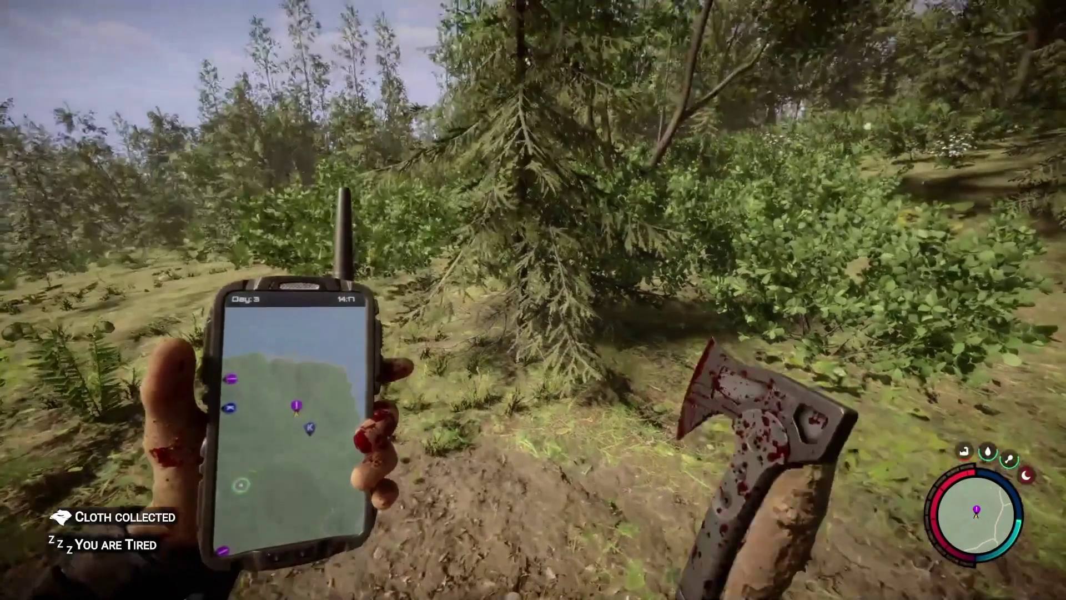
pyautogui.press('w')
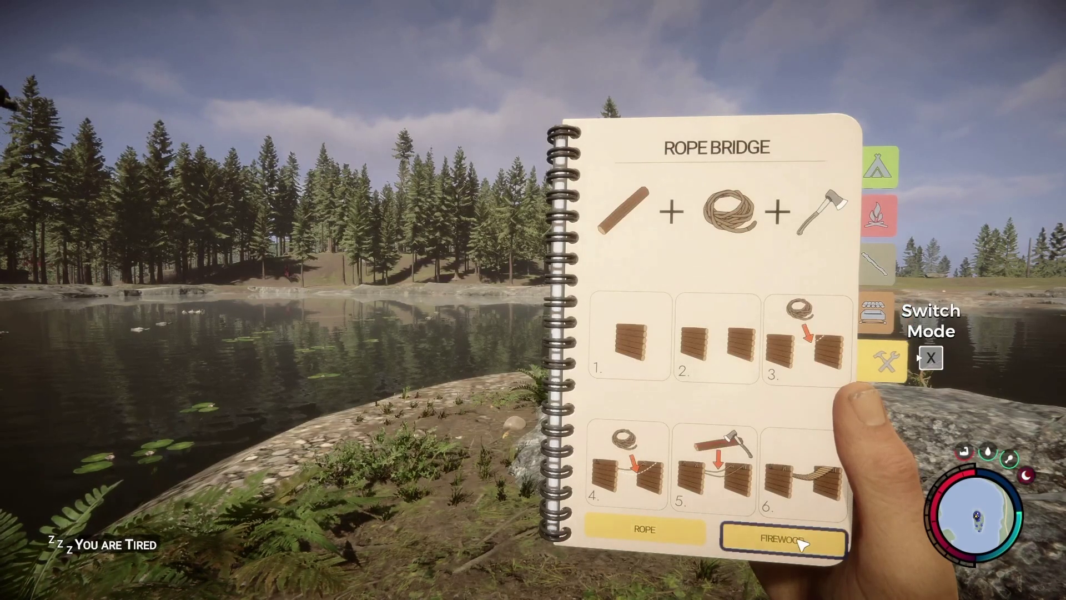
pyautogui.click(800, 539)
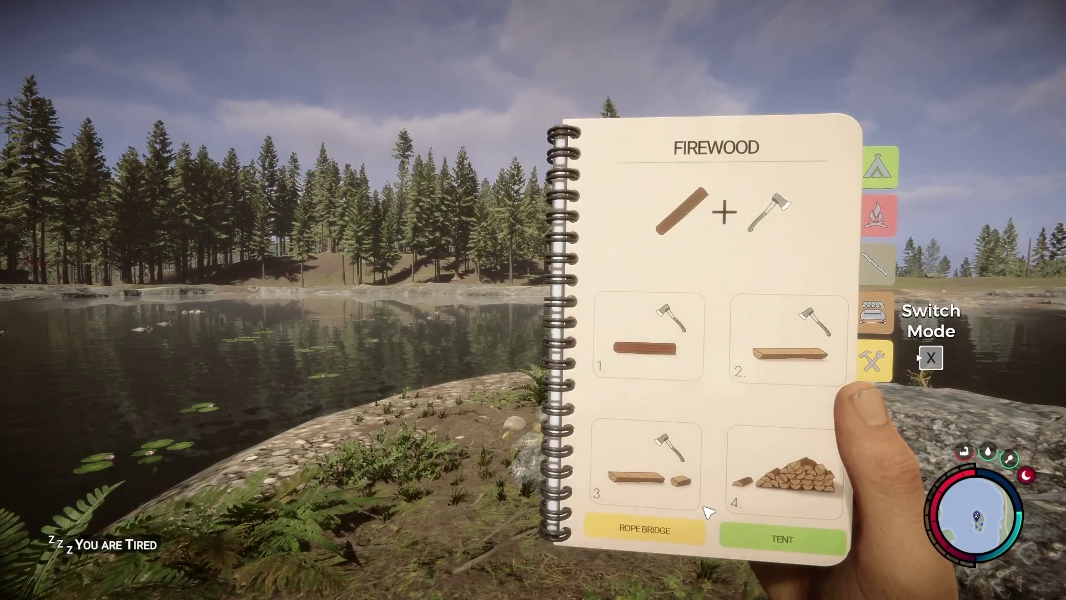